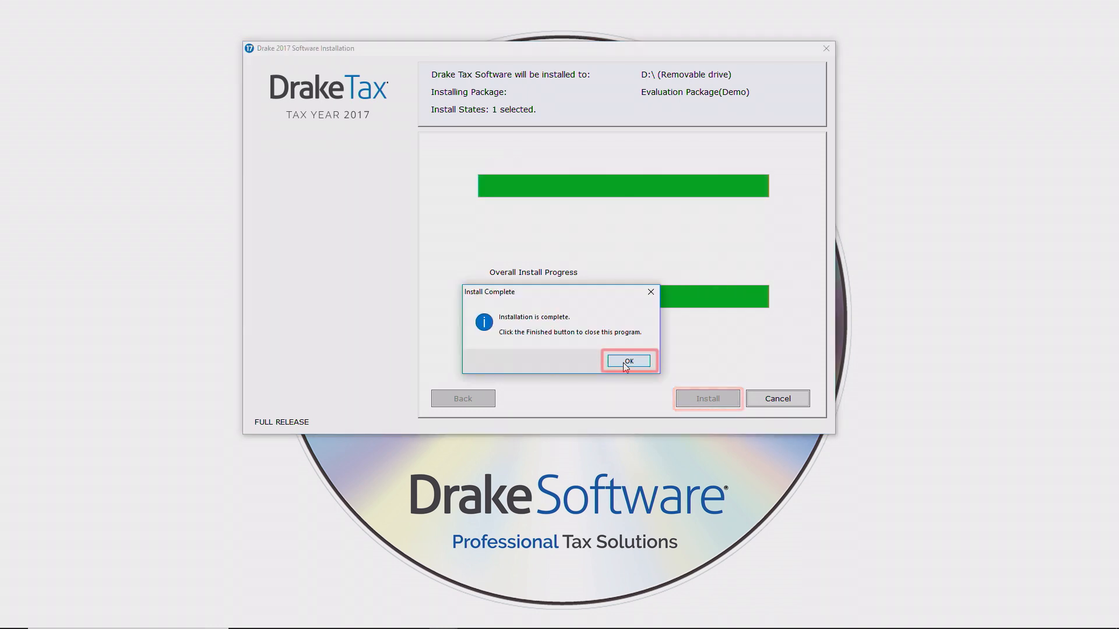
Close the completed installer and launch Drake 2017 from the D-drive desktop shortcut.
click(627, 361)
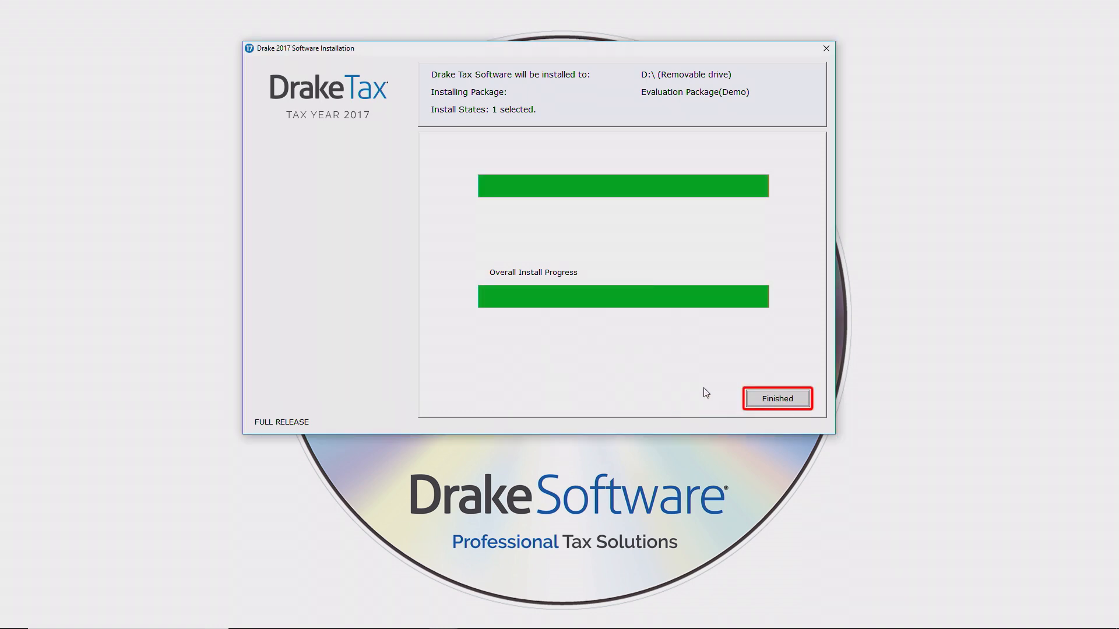
click(775, 399)
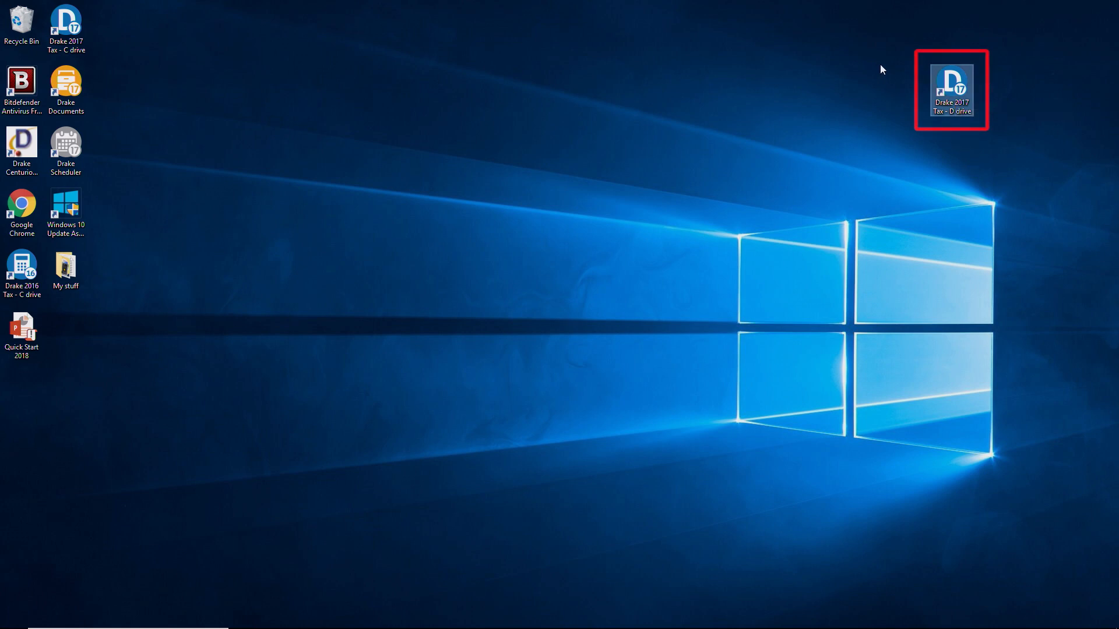
double_click(951, 87)
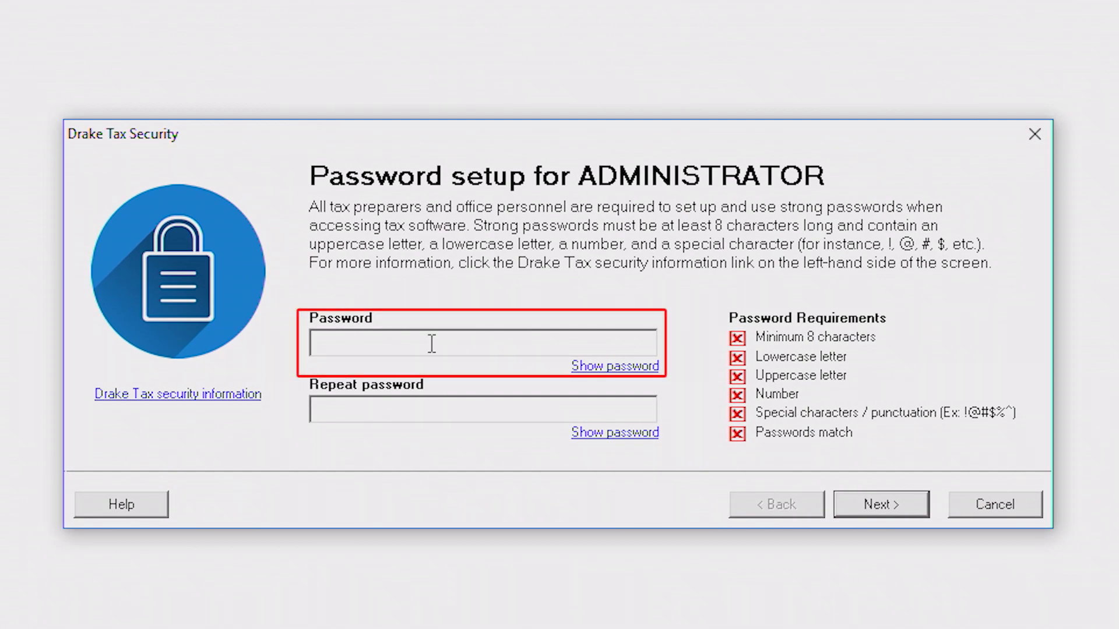
Enter and confirm a strong administrator password that meets every requirement.
text(*****)
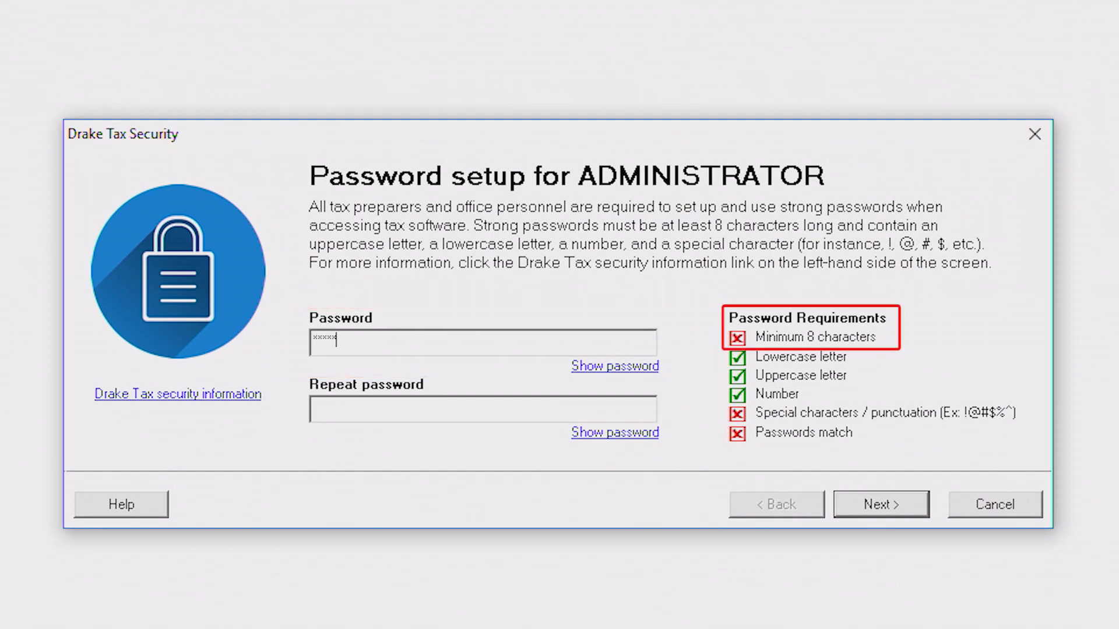
text(***)
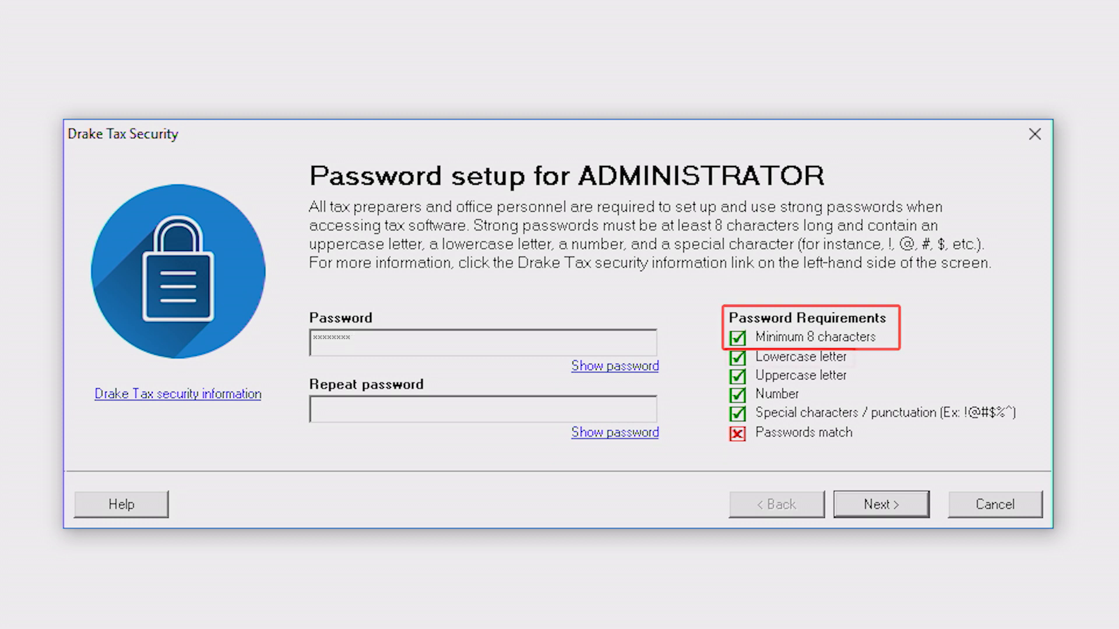
key(Tab)
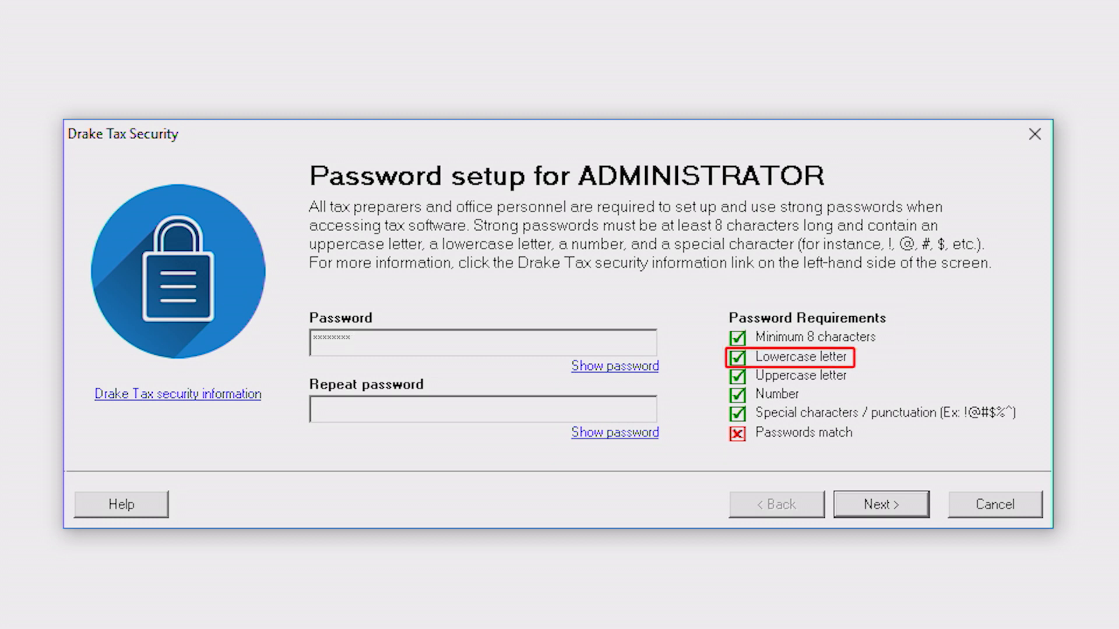
text(*)
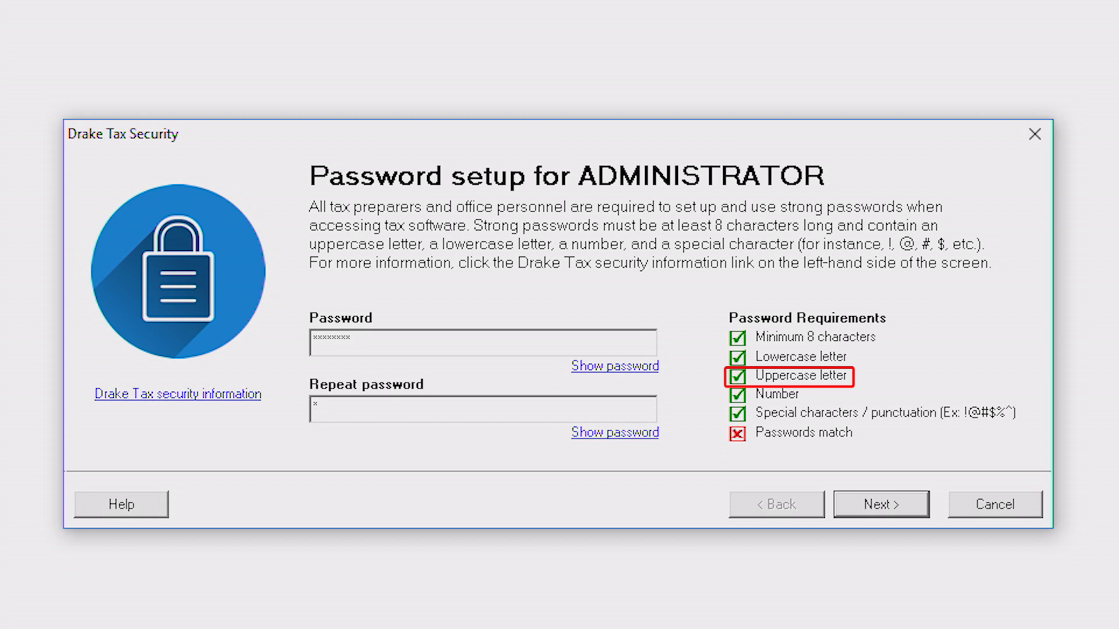
text(*****)
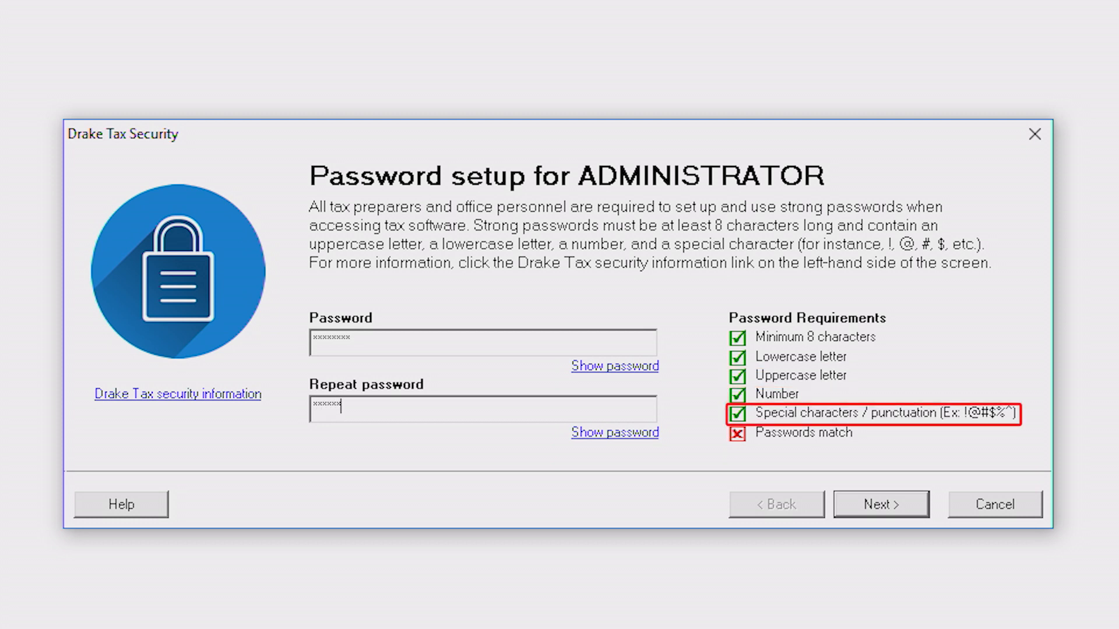
text(**)
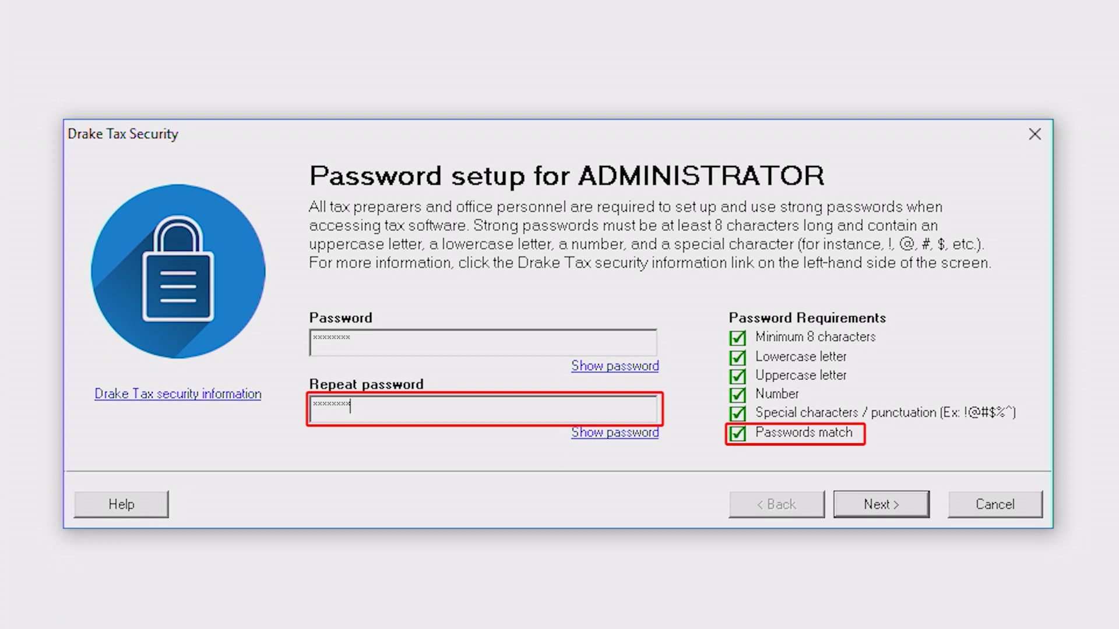
click(885, 505)
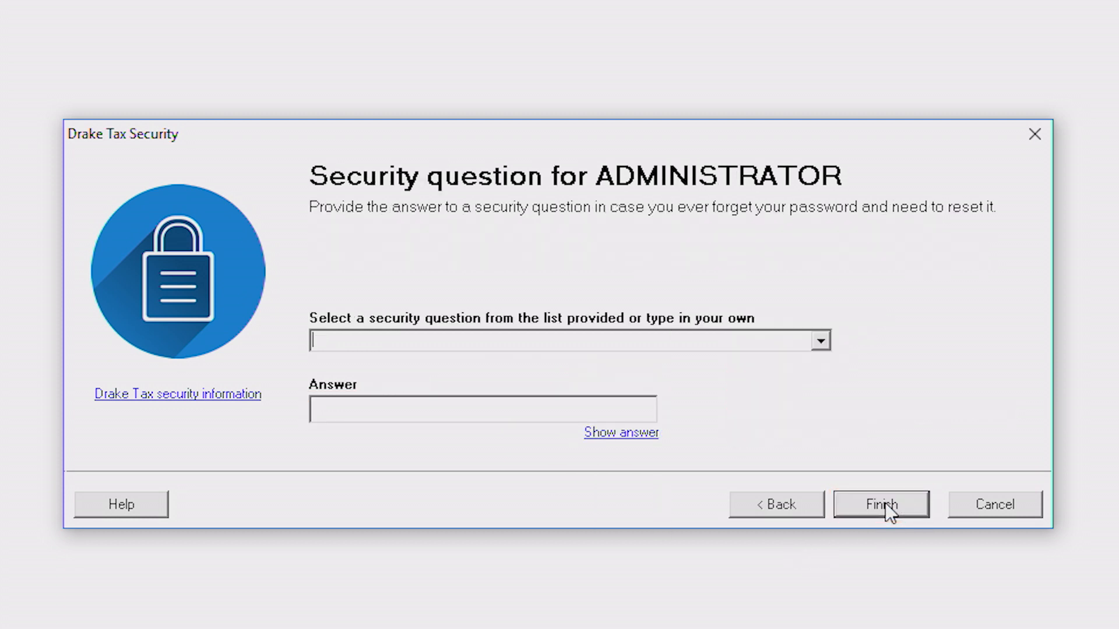
Choose the kindergarten teacher's last name security question and enter its answer.
click(819, 340)
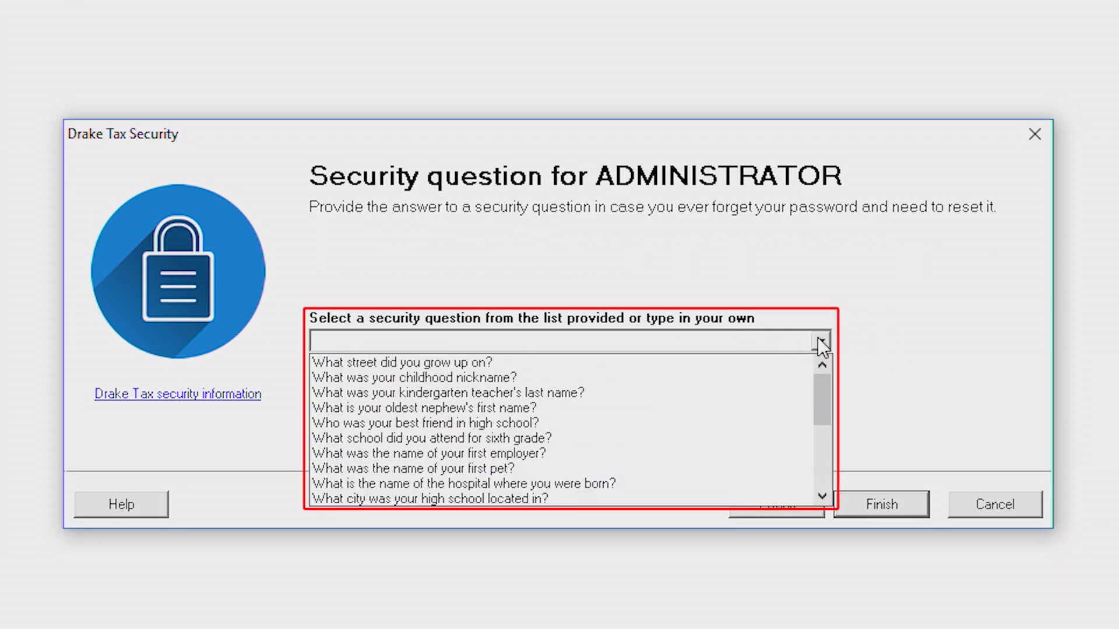
click(682, 393)
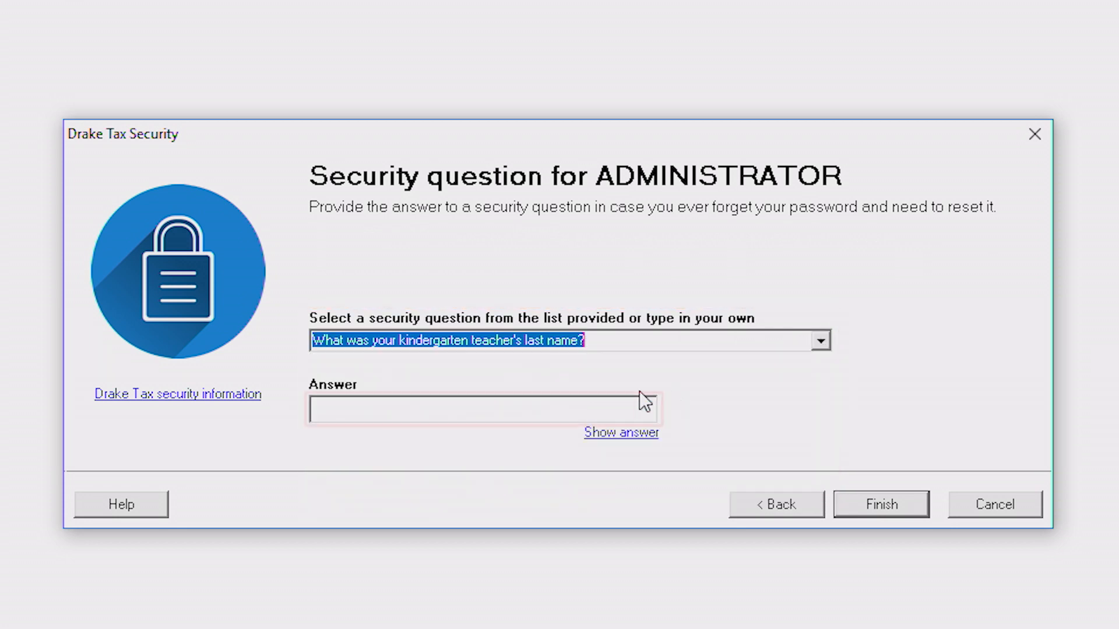
click(623, 407)
text(****)
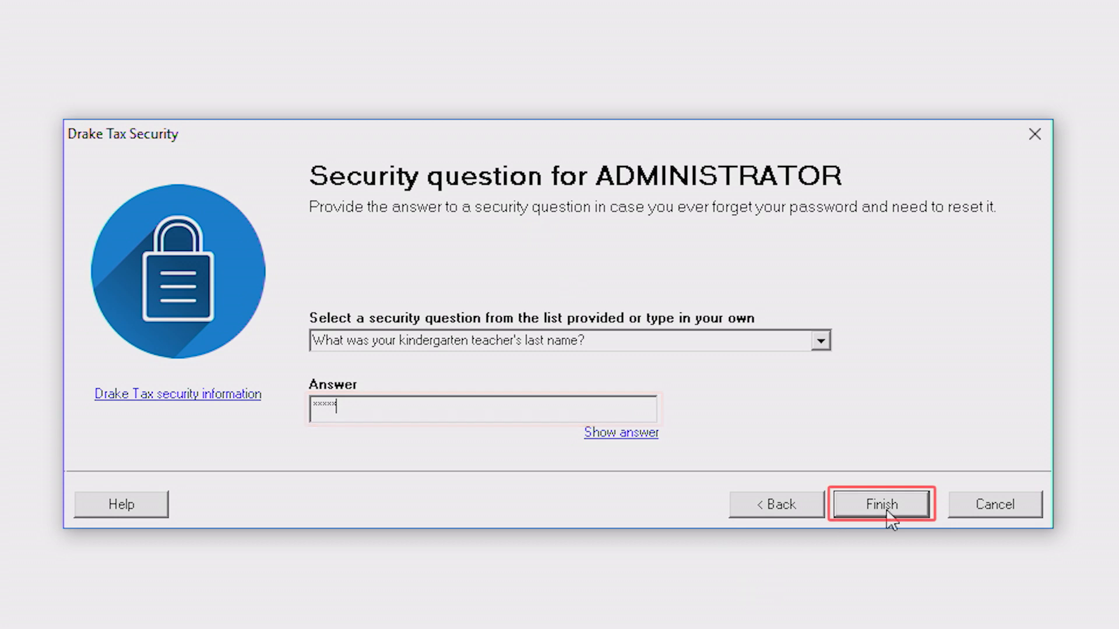
click(866, 504)
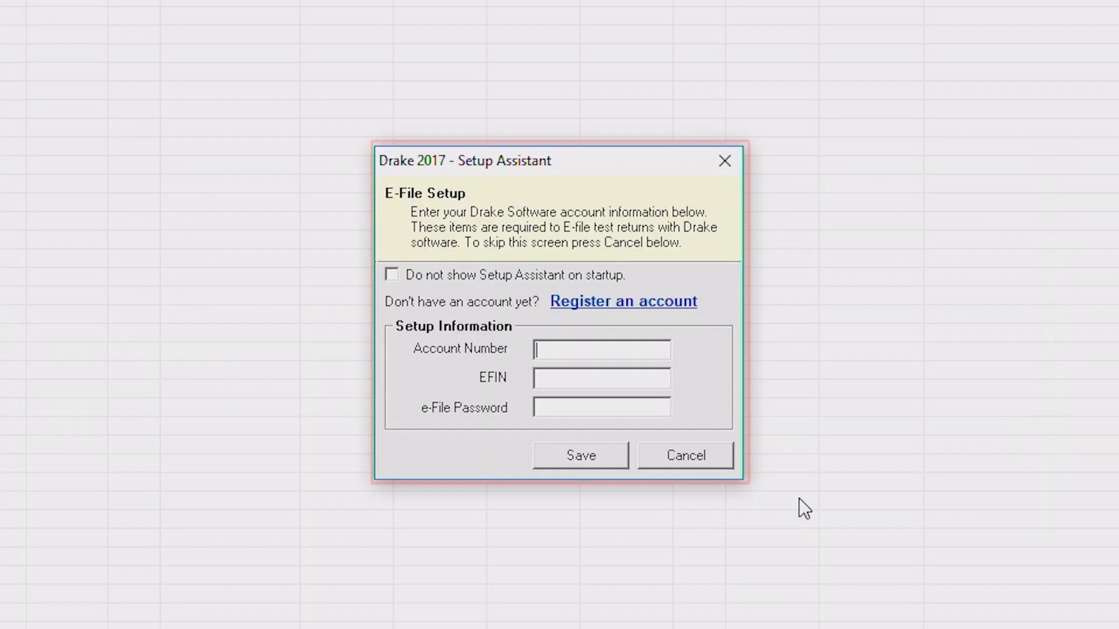
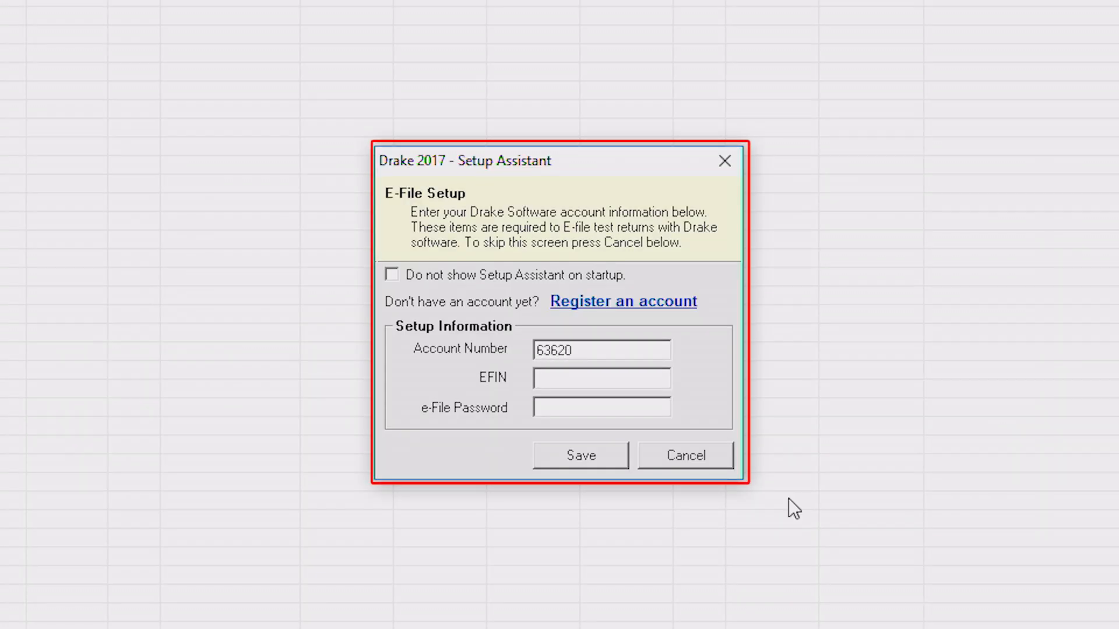
Enter the Drake account number, EFIN and e-file password in the Setup Assistant.
click(608, 379)
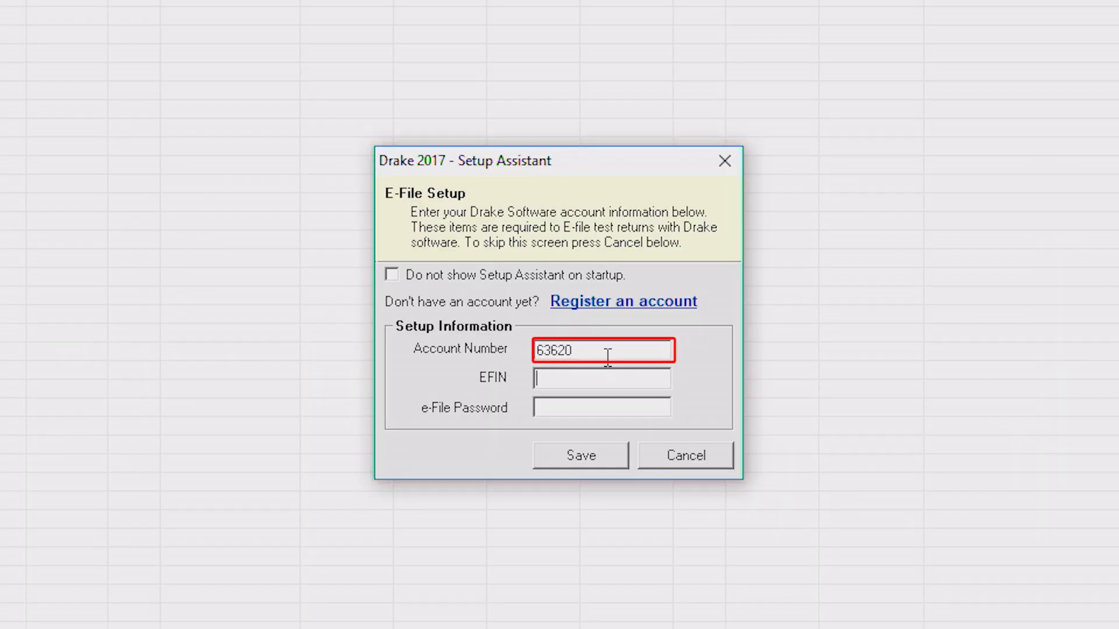
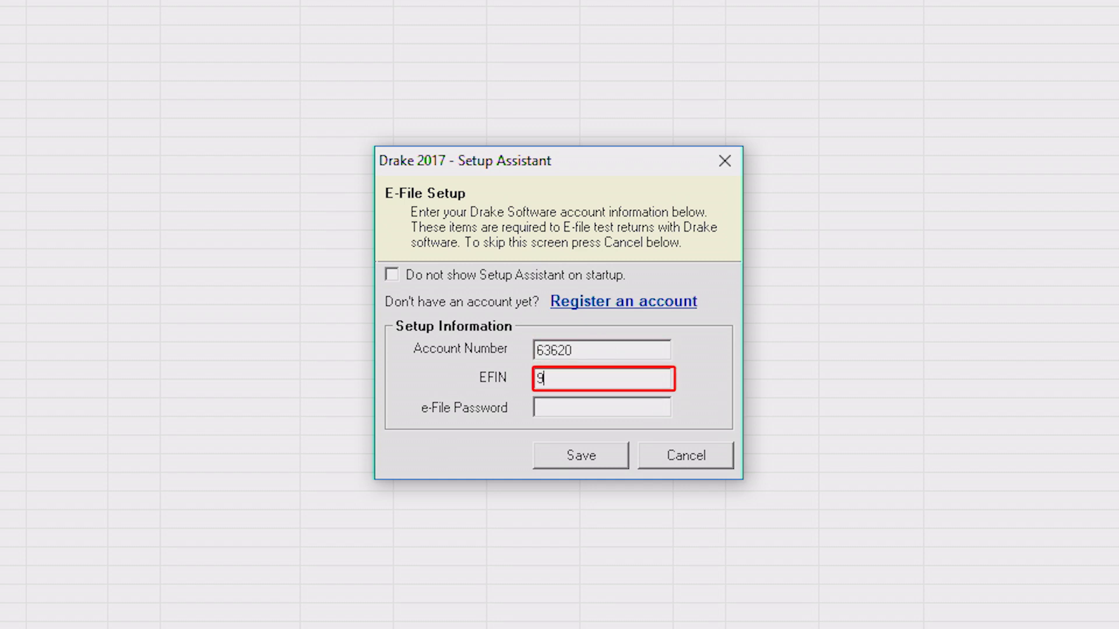
key(Tab)
text(***)
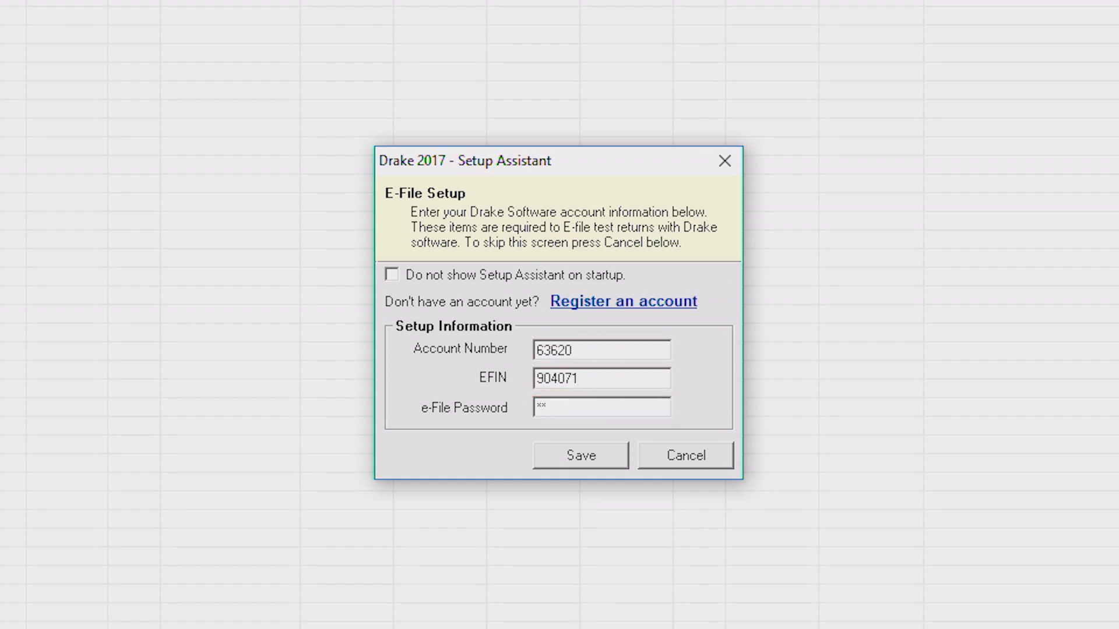
text(*******)
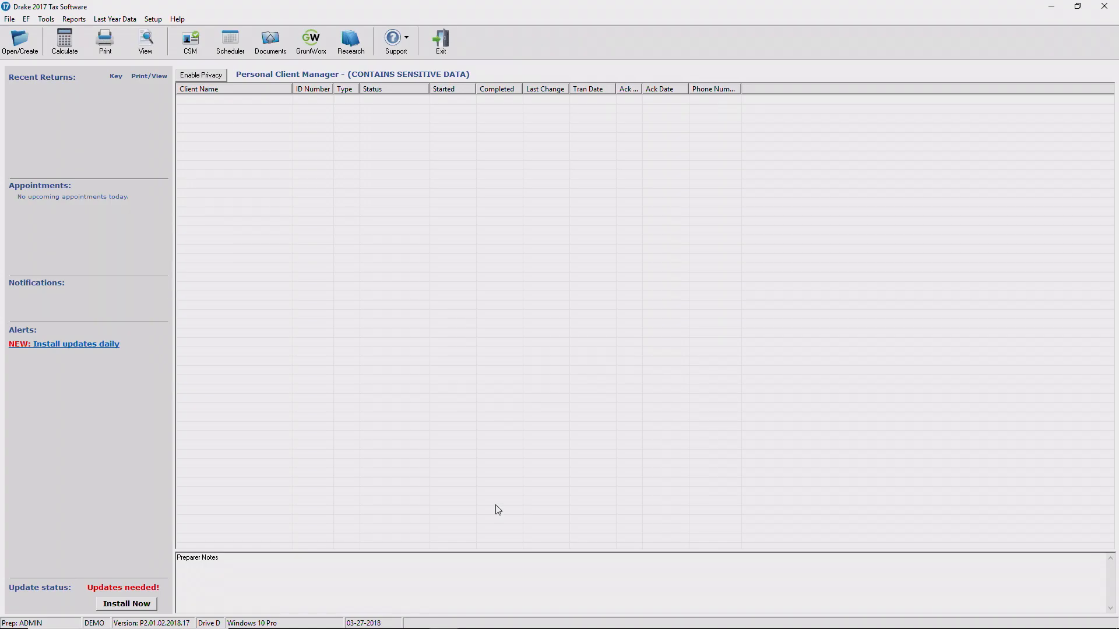
Open the selected sample client's existing return from Open/Create.
click(29, 52)
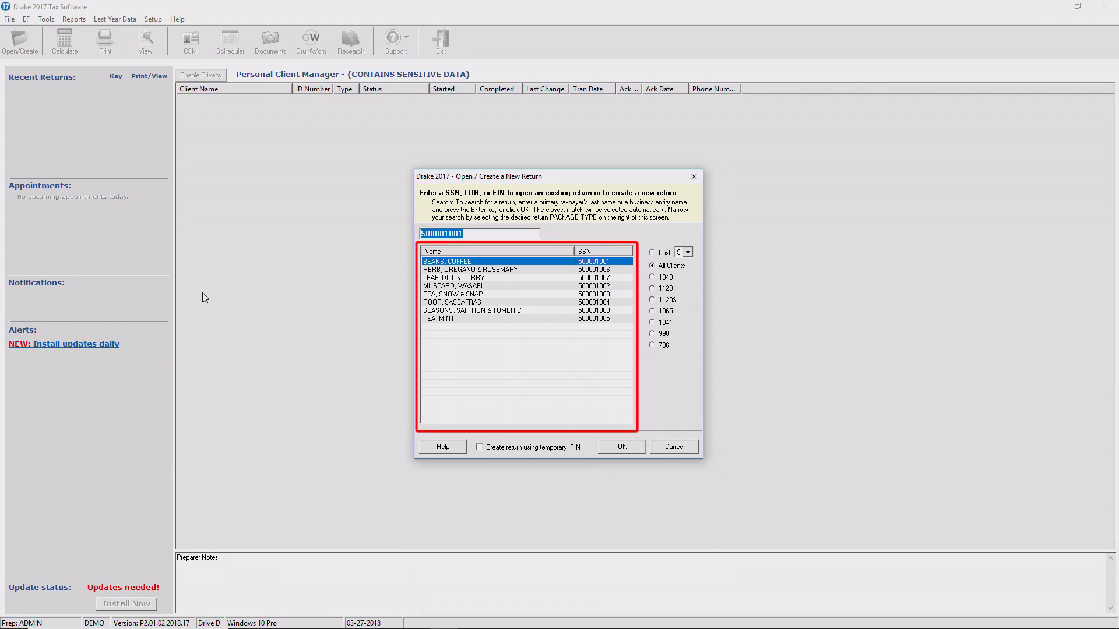
key(Return)
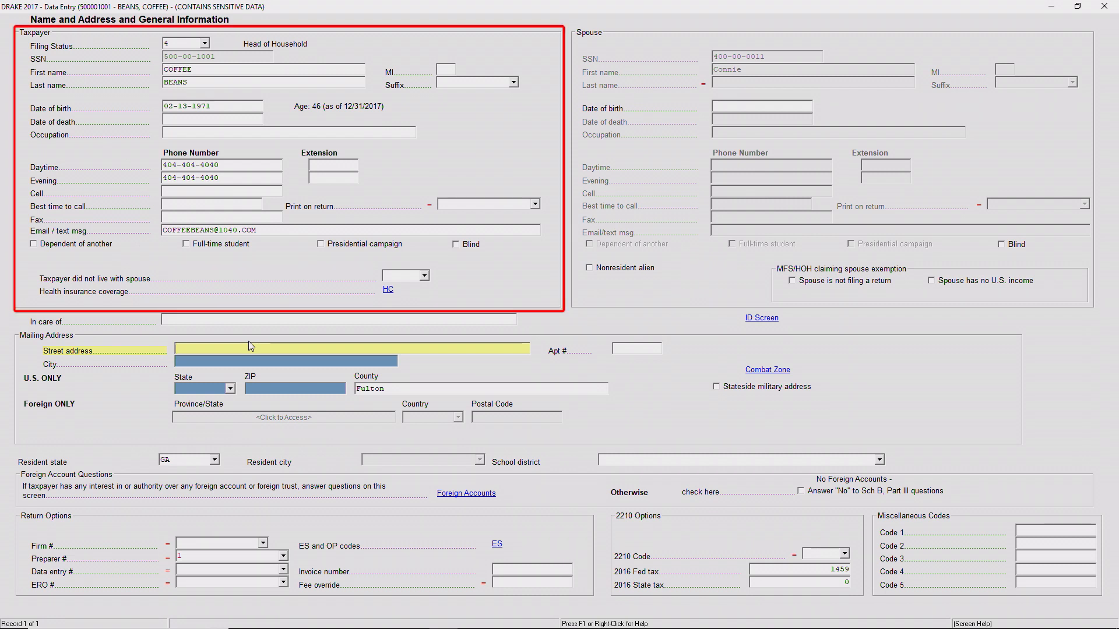
Enter the taxpayer's street address and ZIP code so city and state auto-fill.
key(Tab)
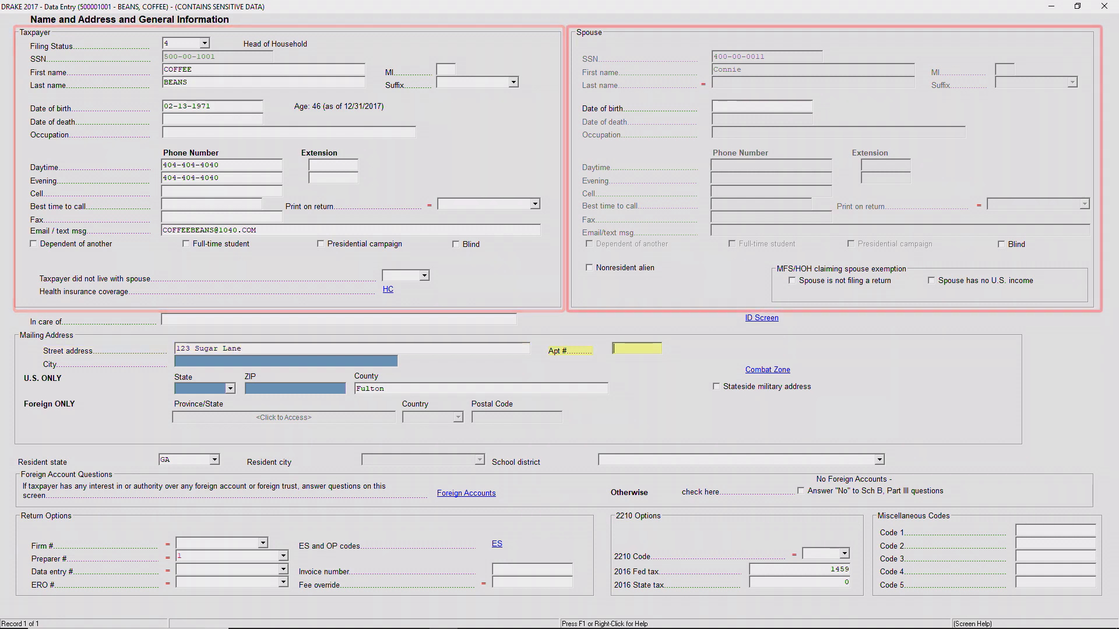
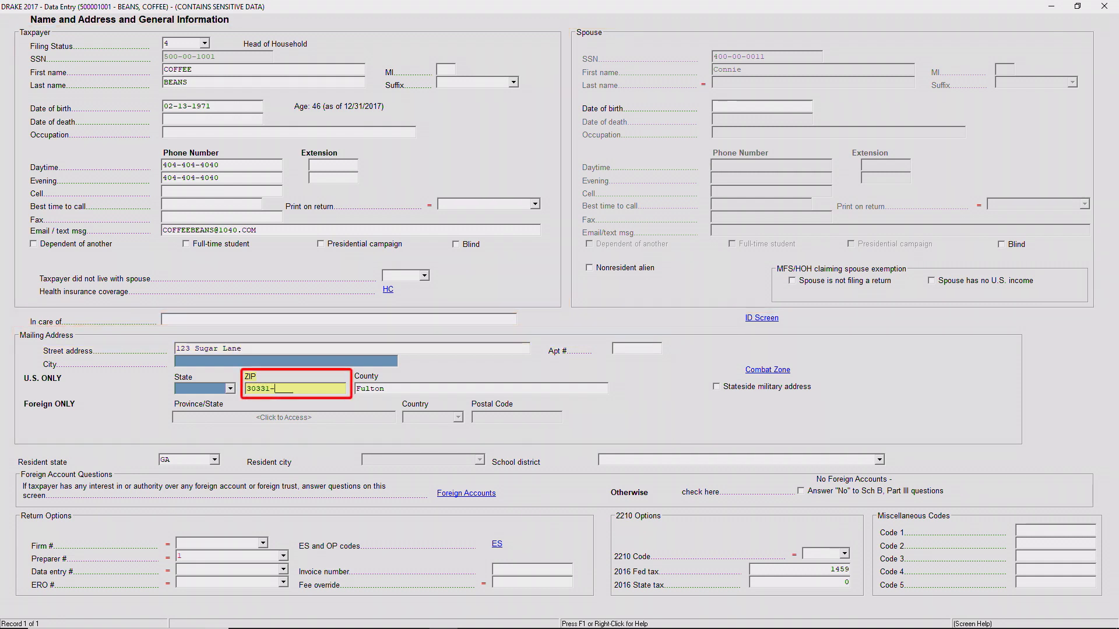
key(Tab)
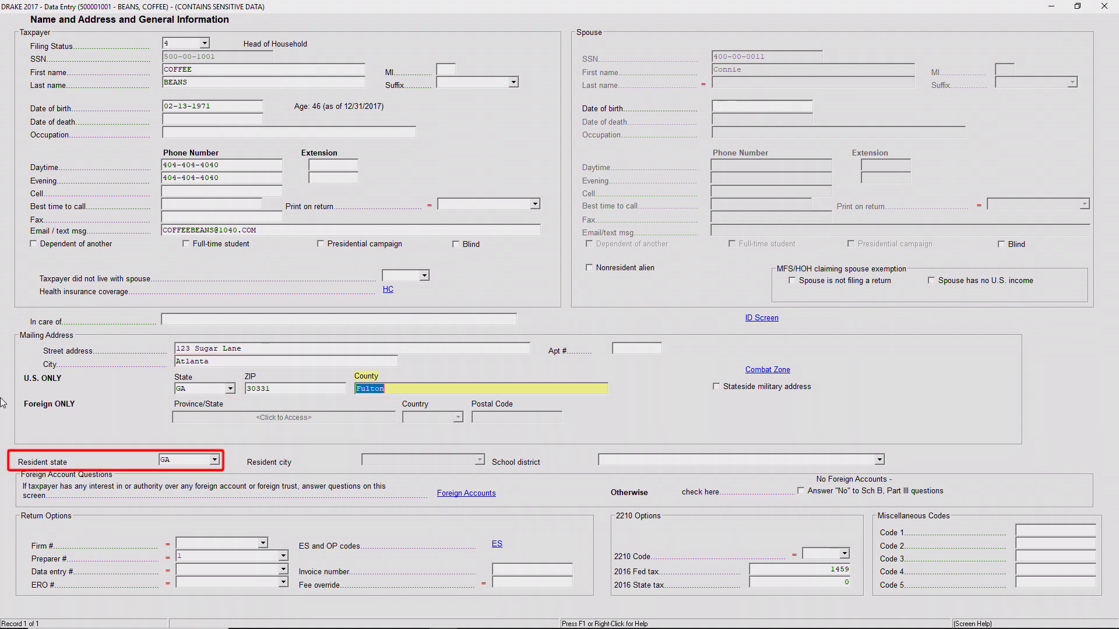
click(215, 461)
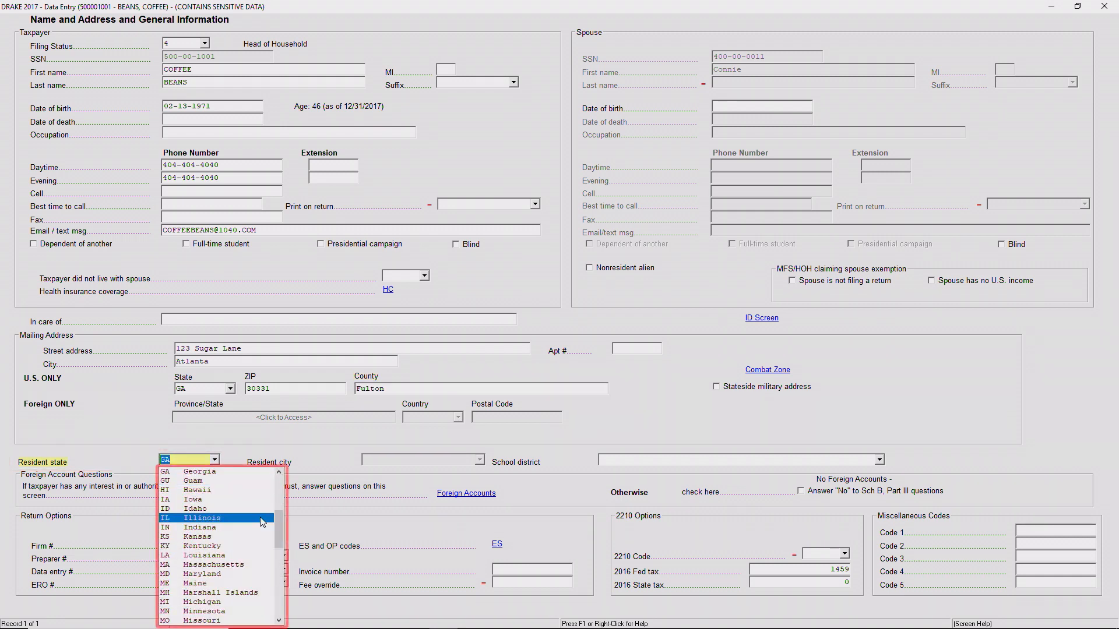
drag(278, 518, 280, 483)
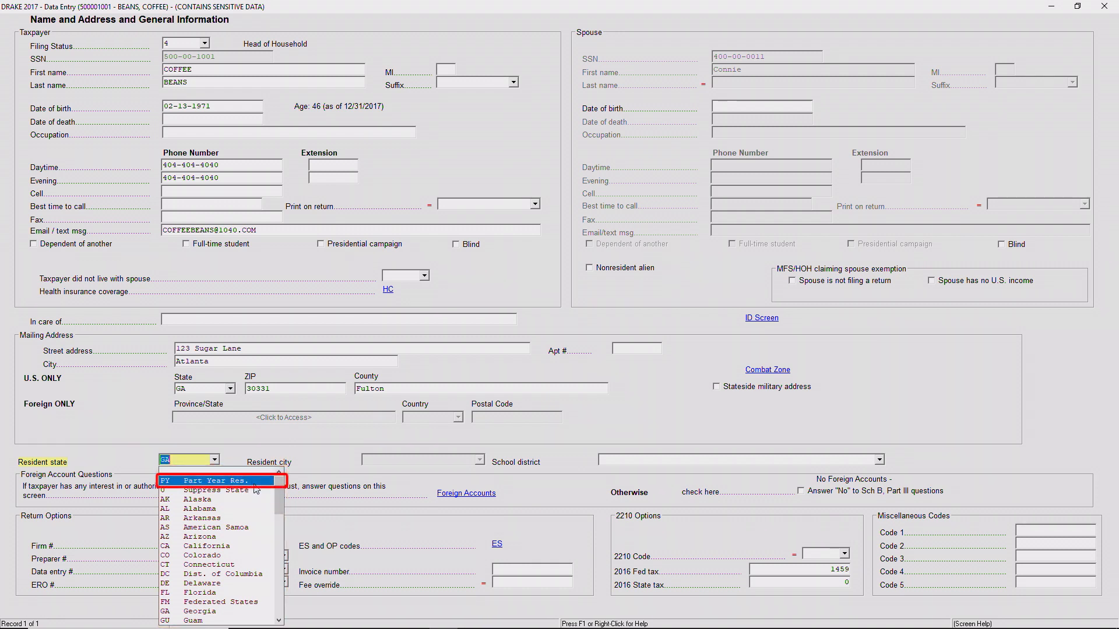
click(316, 459)
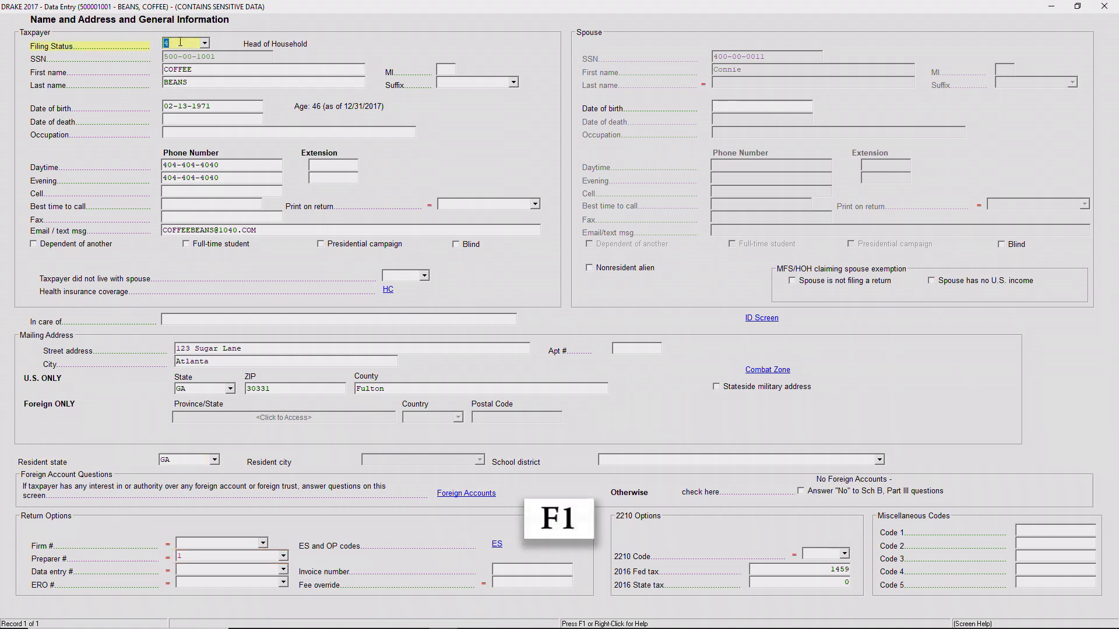
right_click(181, 43)
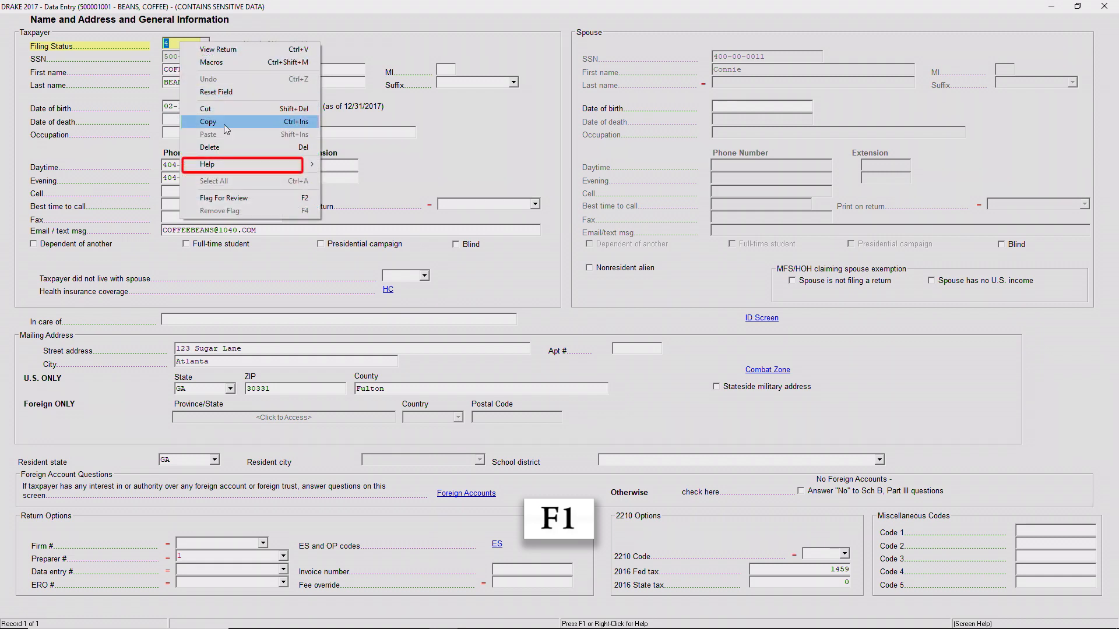
View the F1 field help for Filing Status, then close it.
mouse_move(251, 164)
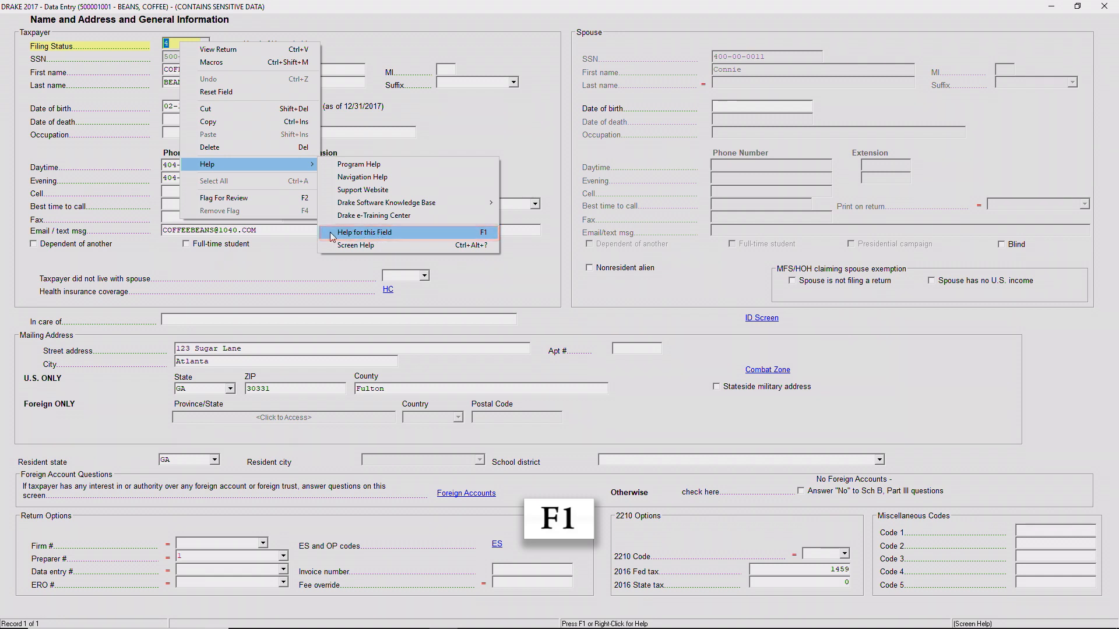
key(F1)
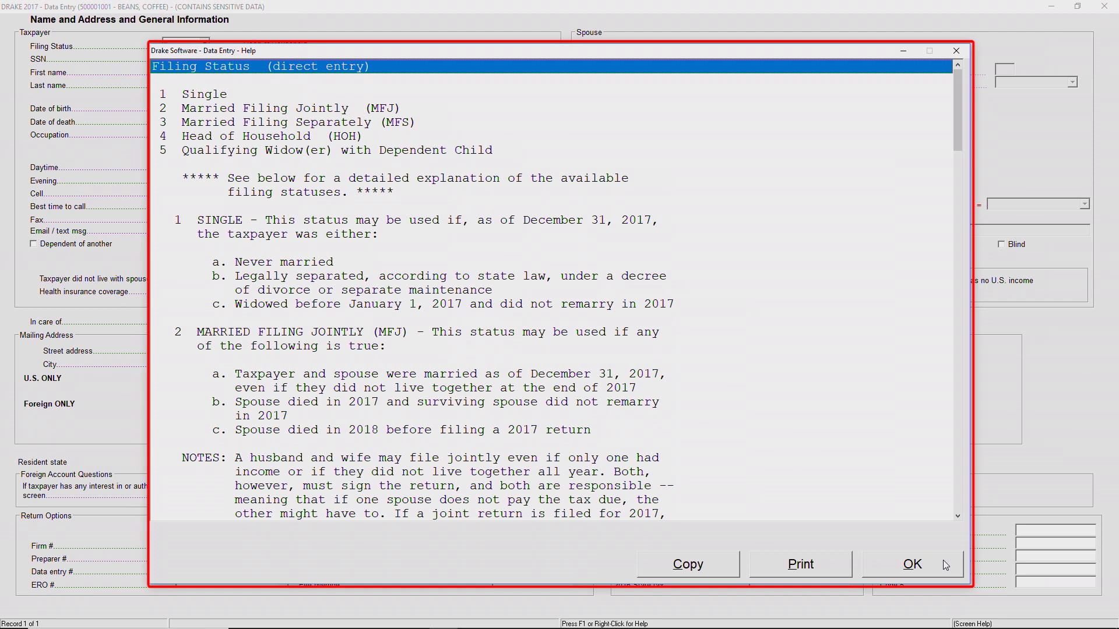
key(Escape)
key(Escape)
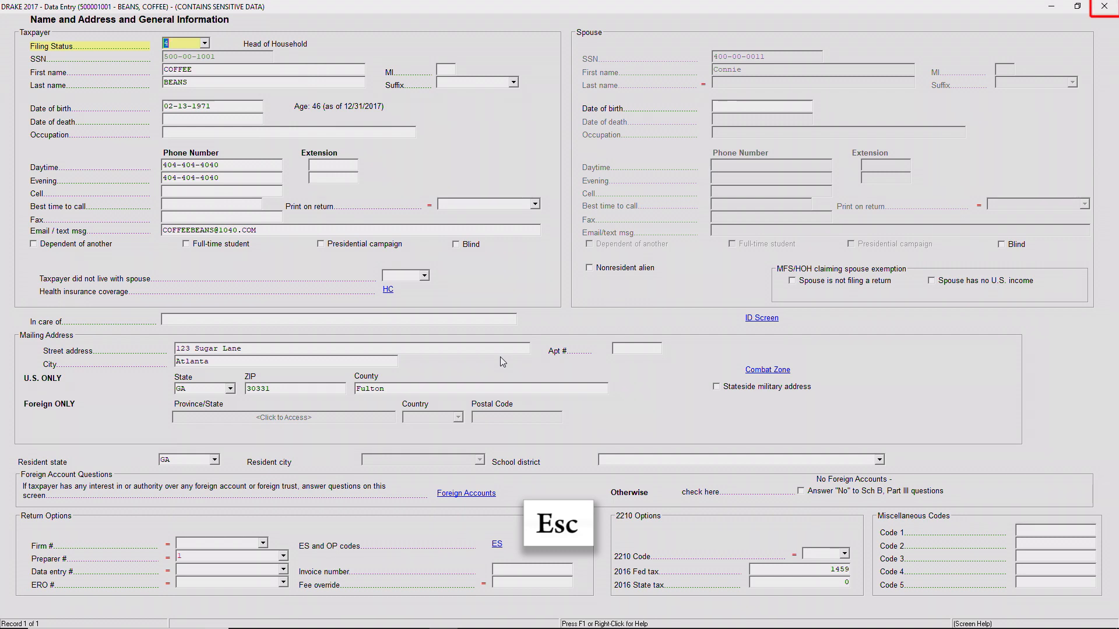
Return to the Data Entry Menu and open the W2 wages screen.
key(Escape)
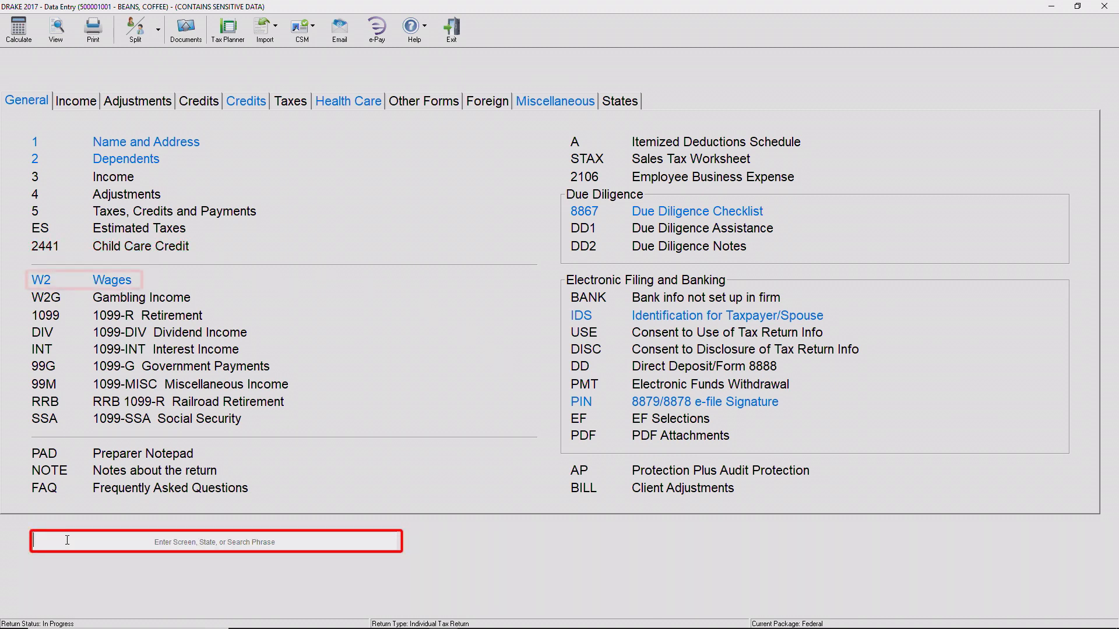
text(W2)
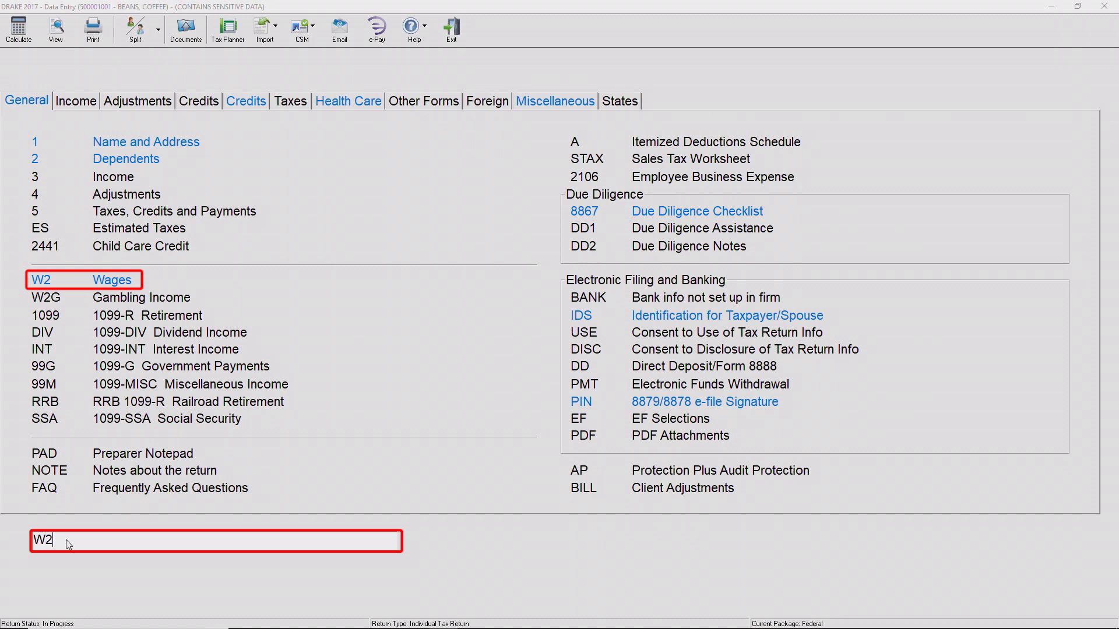
key(Return)
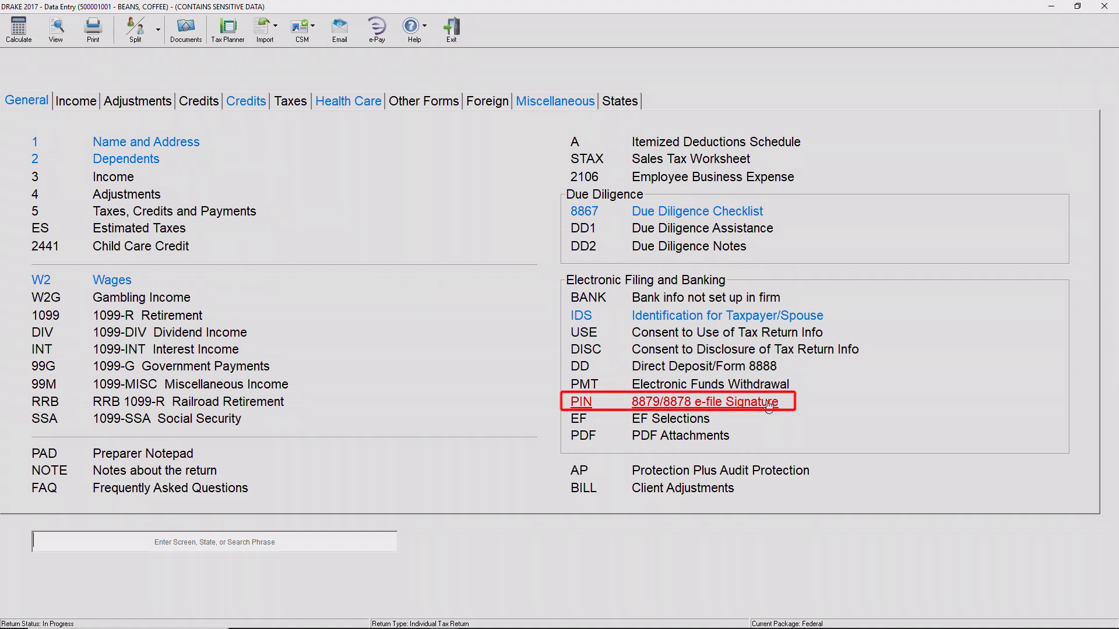
Date the taxpayer's PIN signature 03-27-2018 and return to the Data Entry menu.
click(769, 406)
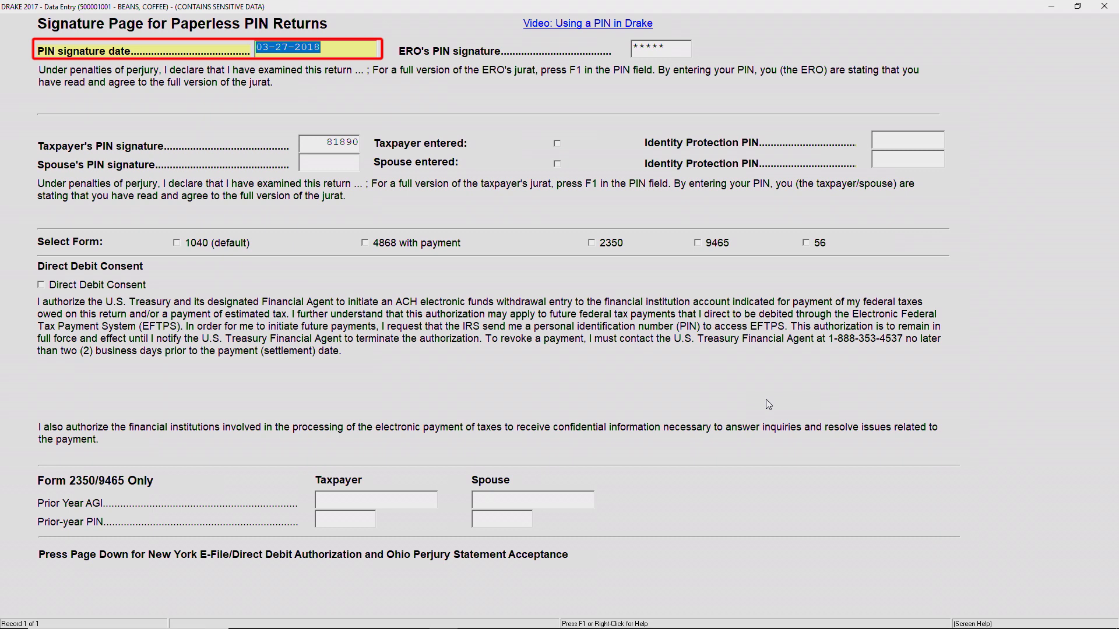
key(alt+d)
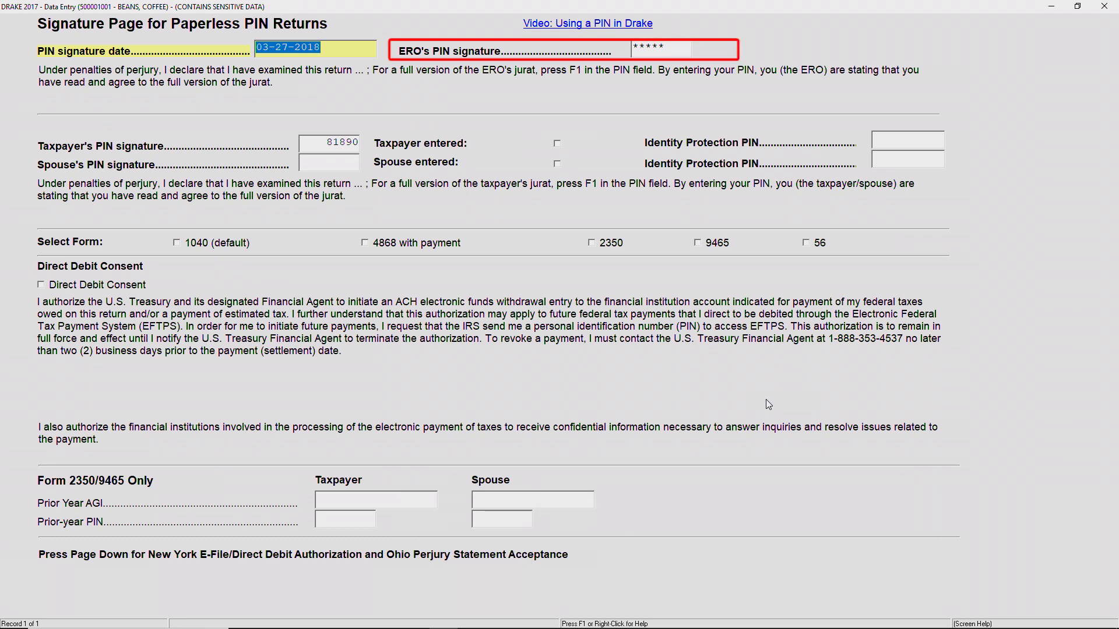
key(Tab)
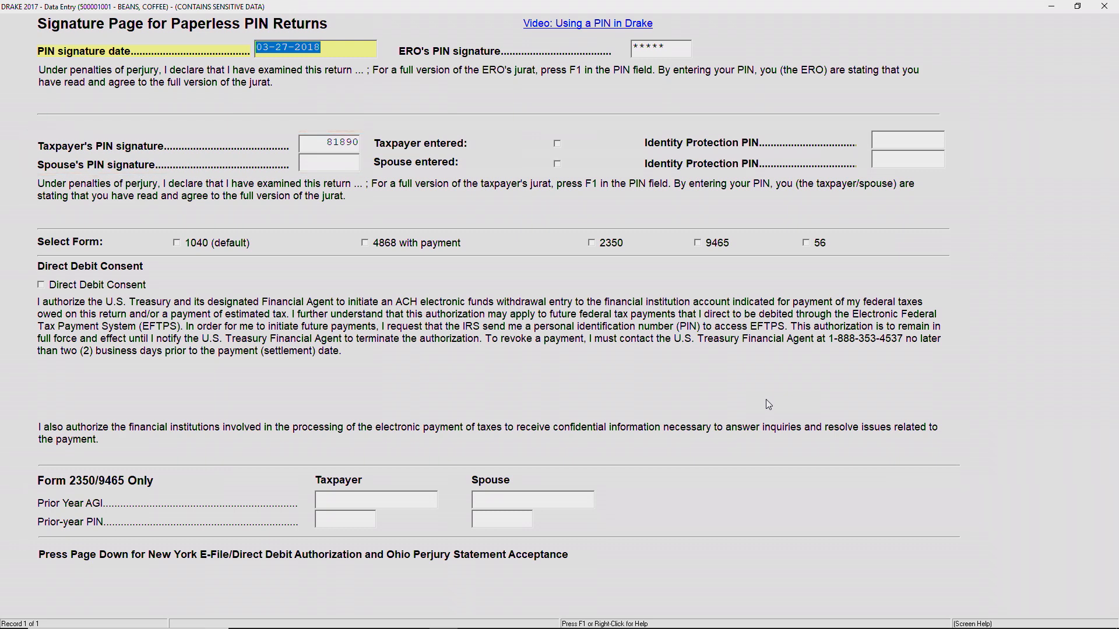
key(Escape)
key(ctrl+c)
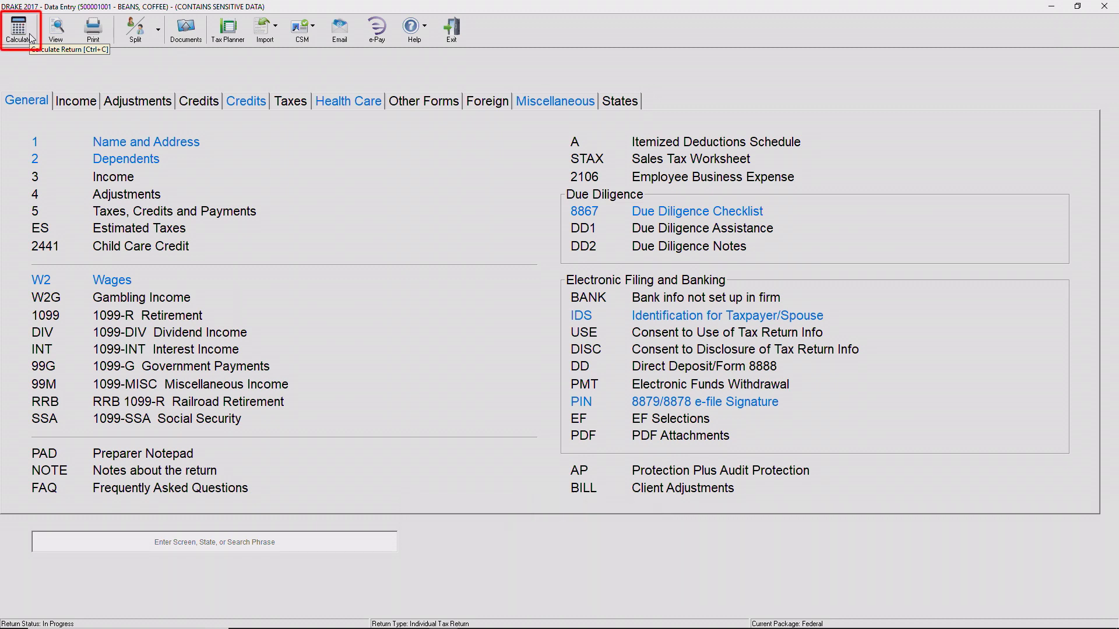
Calculate the return (federal due 1,146, GA 1,423) and view the full EF message.
click(32, 39)
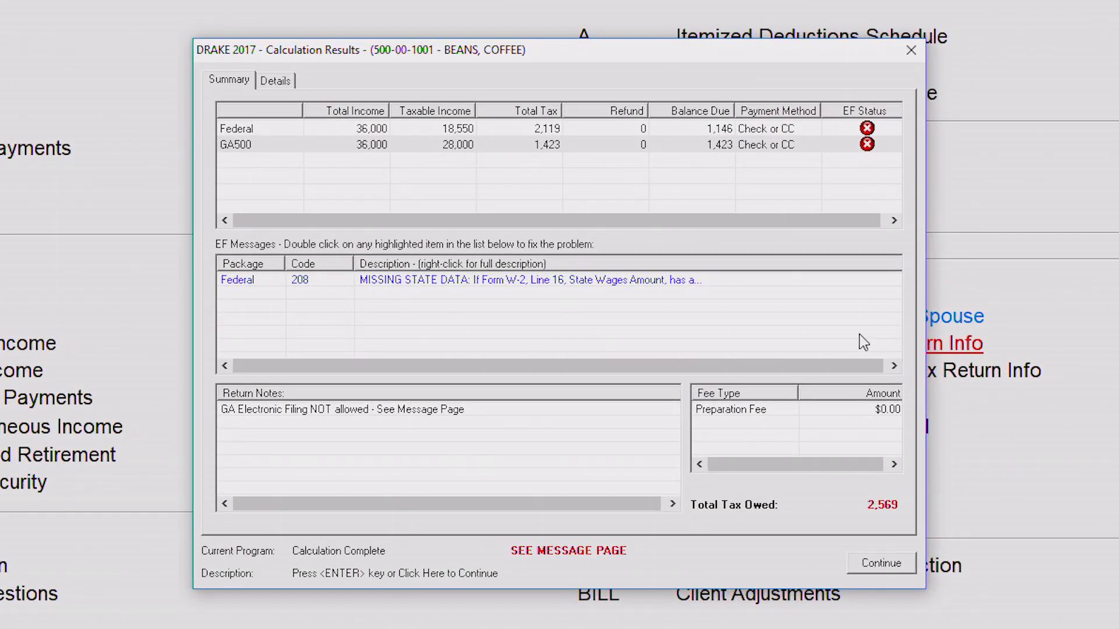
right_click(764, 291)
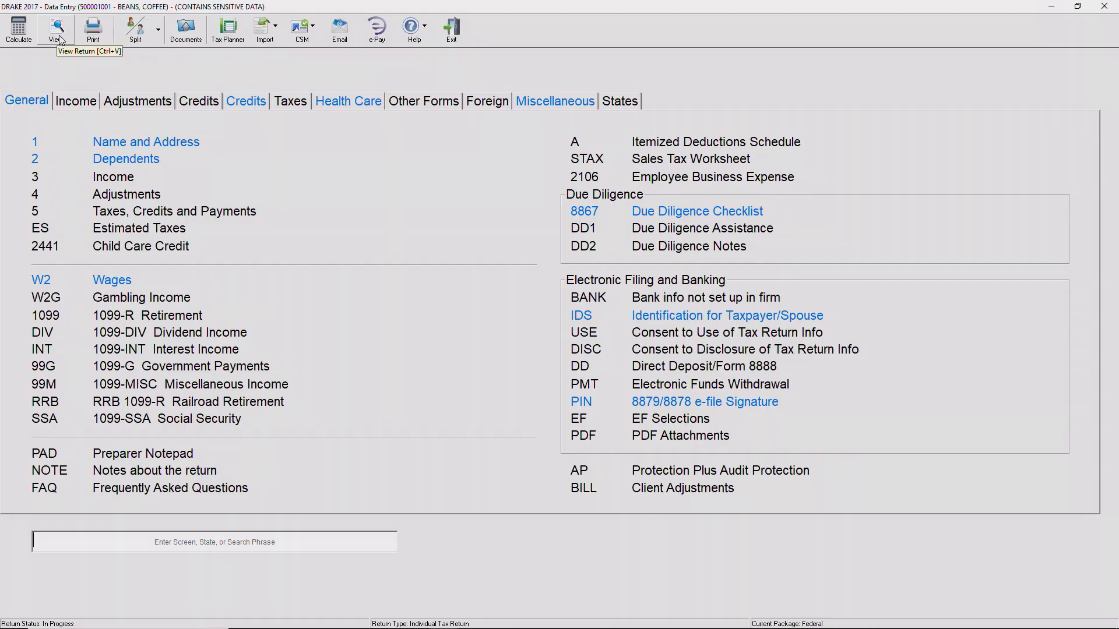
Open the calculated return in View mode to review Form 1040A.
key(ctrl+v)
click(58, 32)
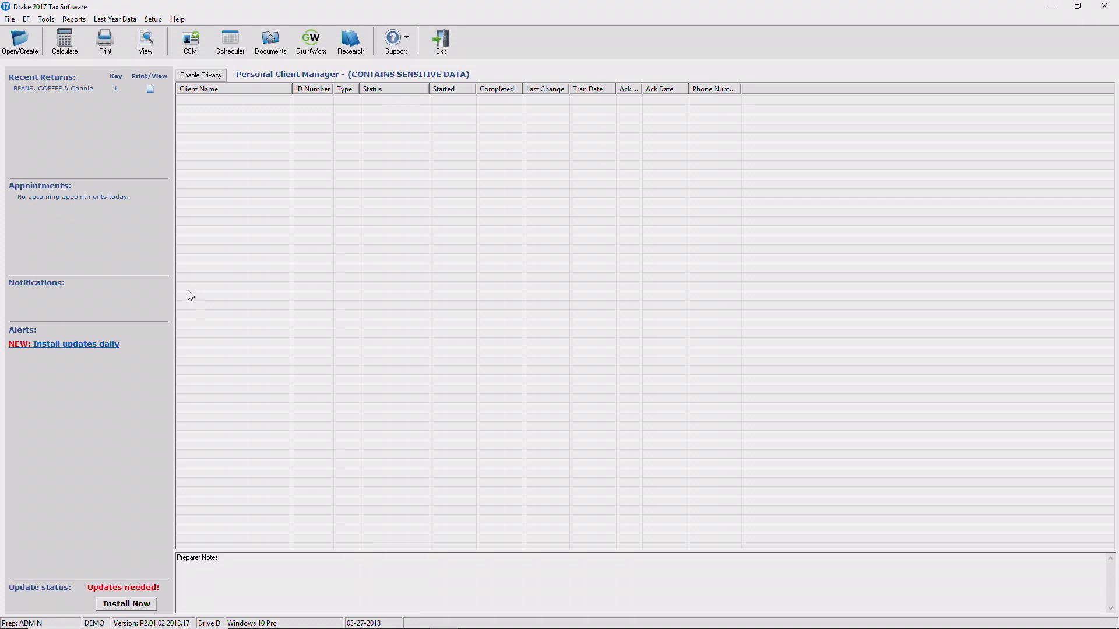
Select the client's return for e-file, generating an EF Selection Report listing 1040A and GA500.
click(27, 19)
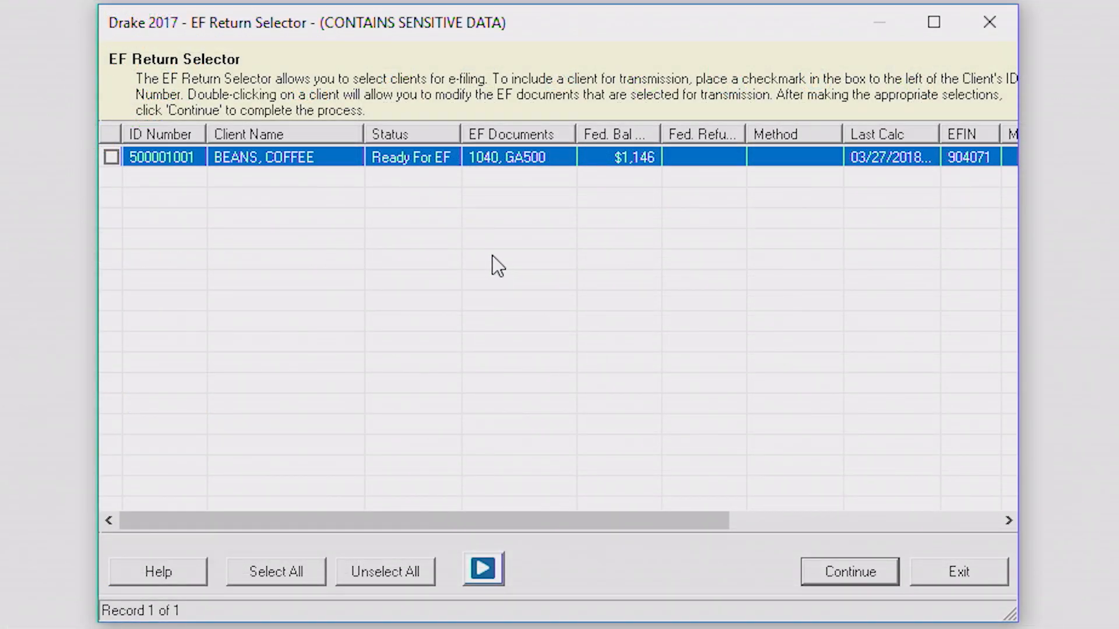
click(111, 157)
click(846, 573)
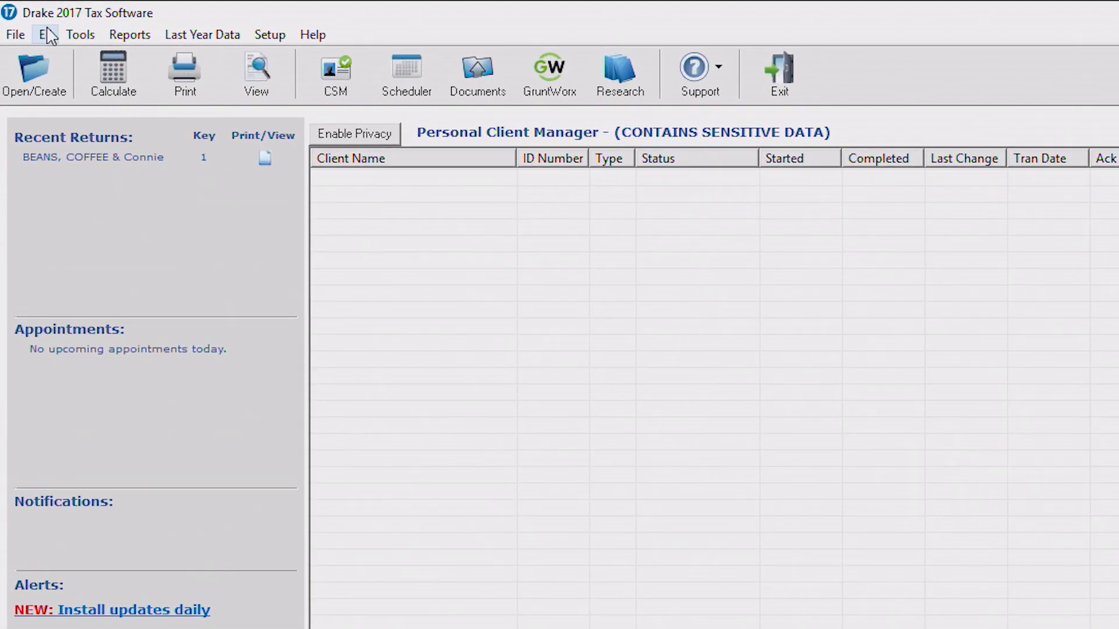
Review the queued Federal and GA Individual returns without removing any, then send them for e-file.
click(48, 35)
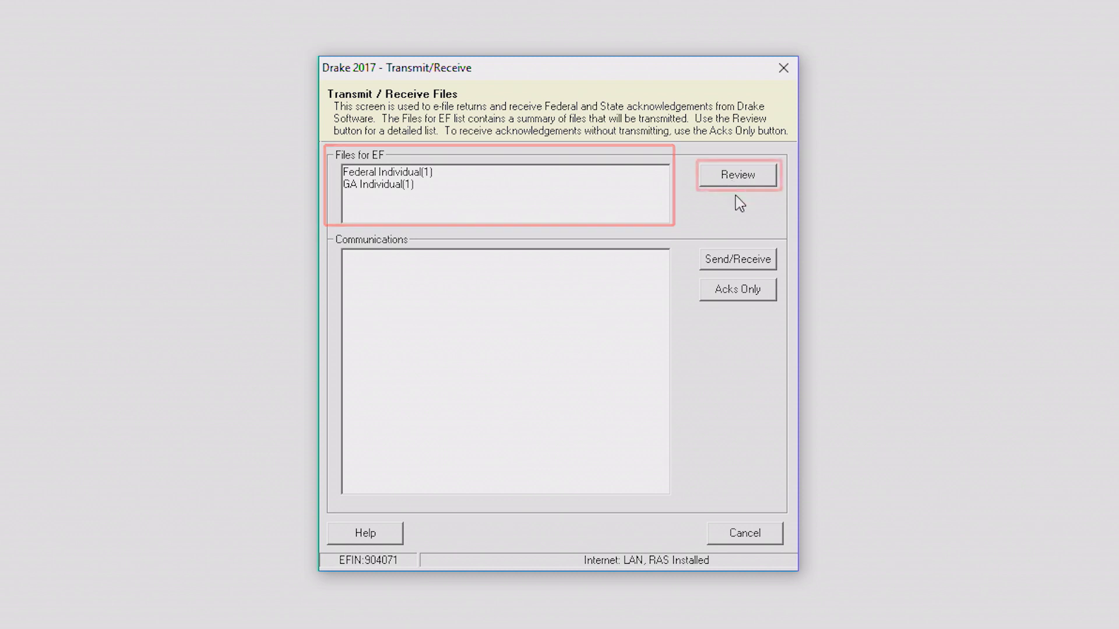
click(754, 178)
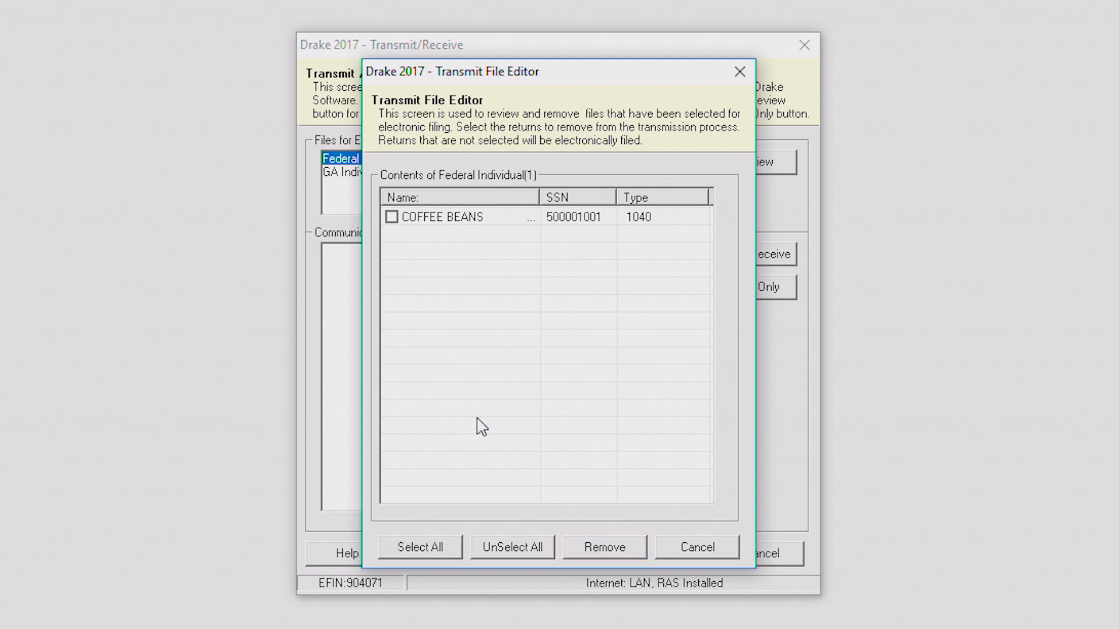
click(695, 549)
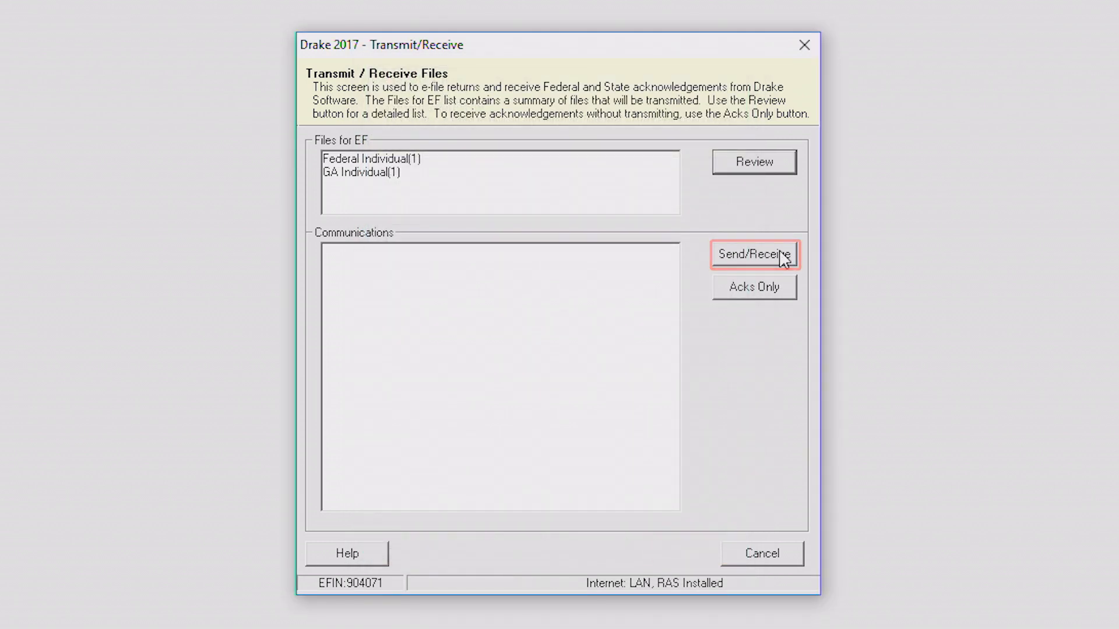
click(753, 255)
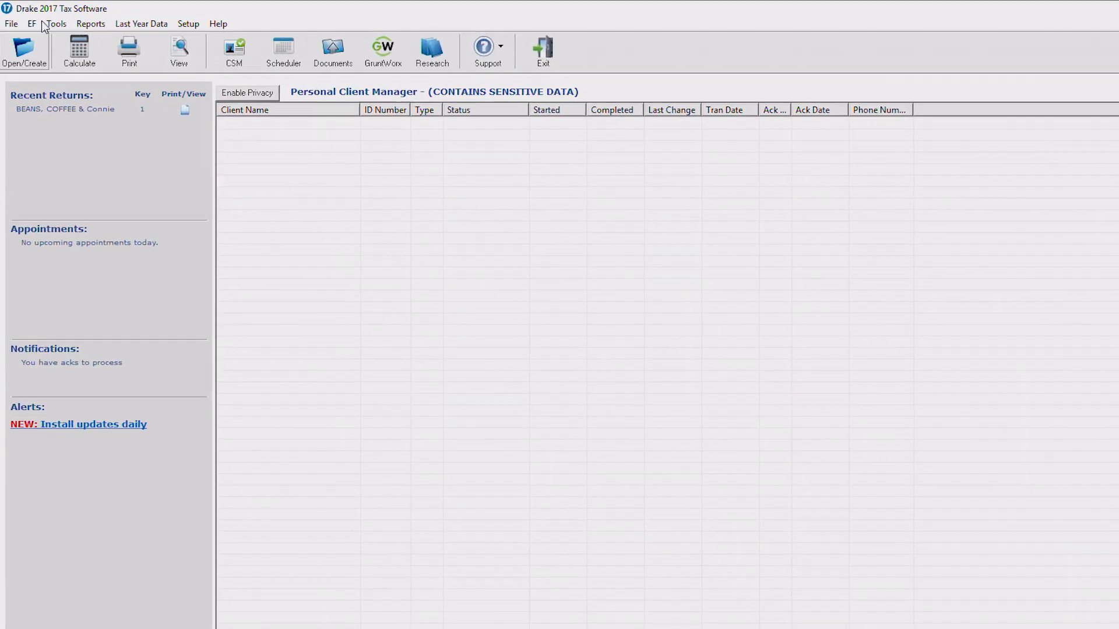
Process acknowledgements, producing a Pending Ack Report showing 1040A as Test and GA500 as Pending.
click(48, 34)
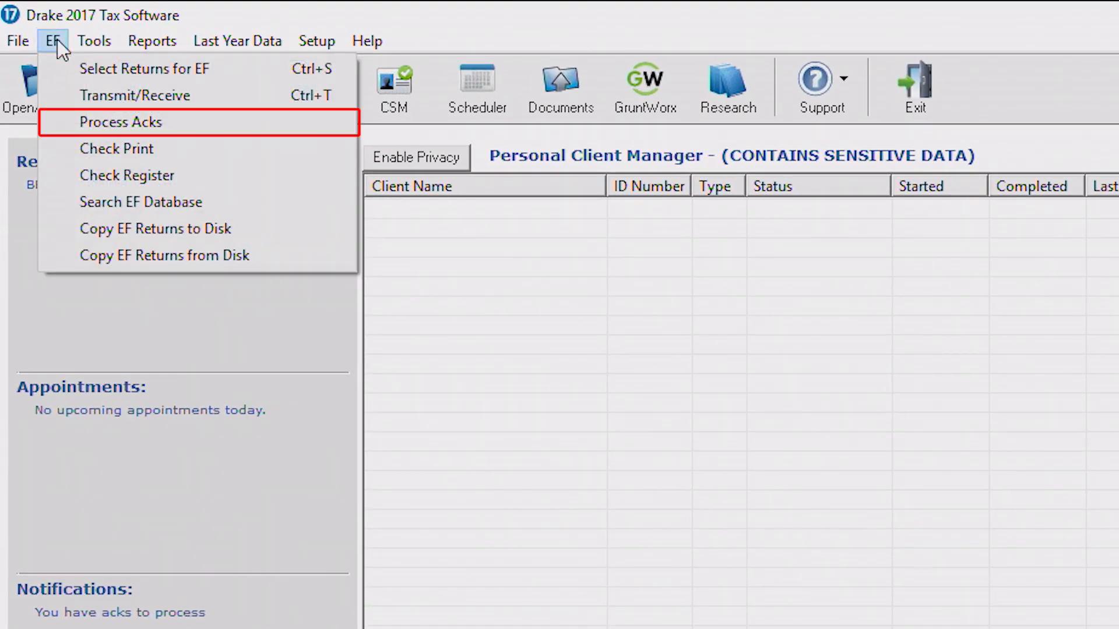
click(85, 124)
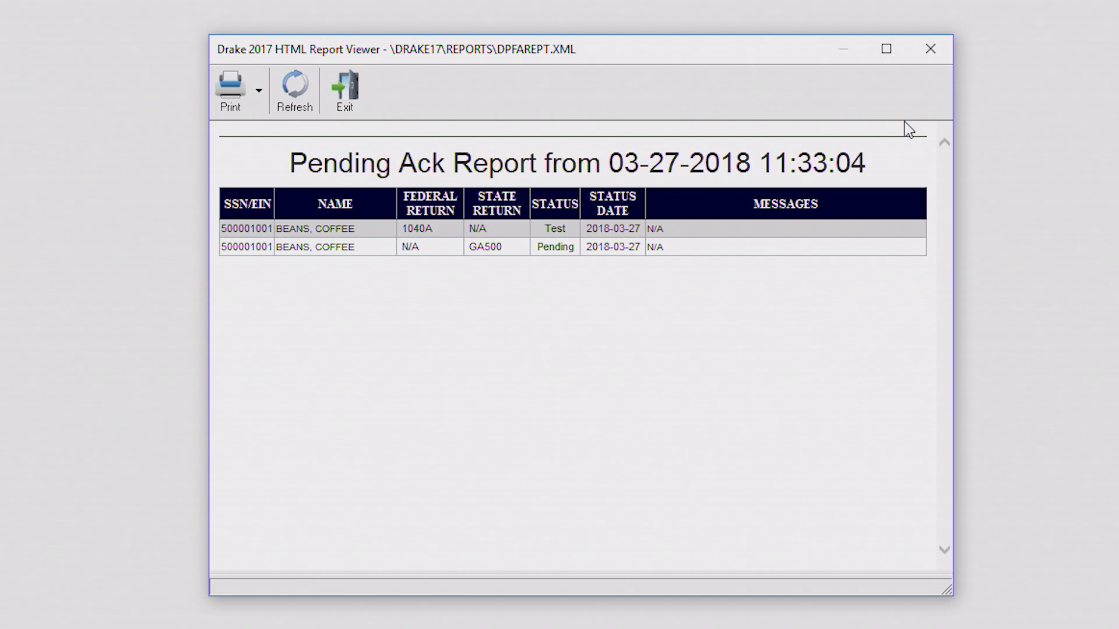
click(39, 29)
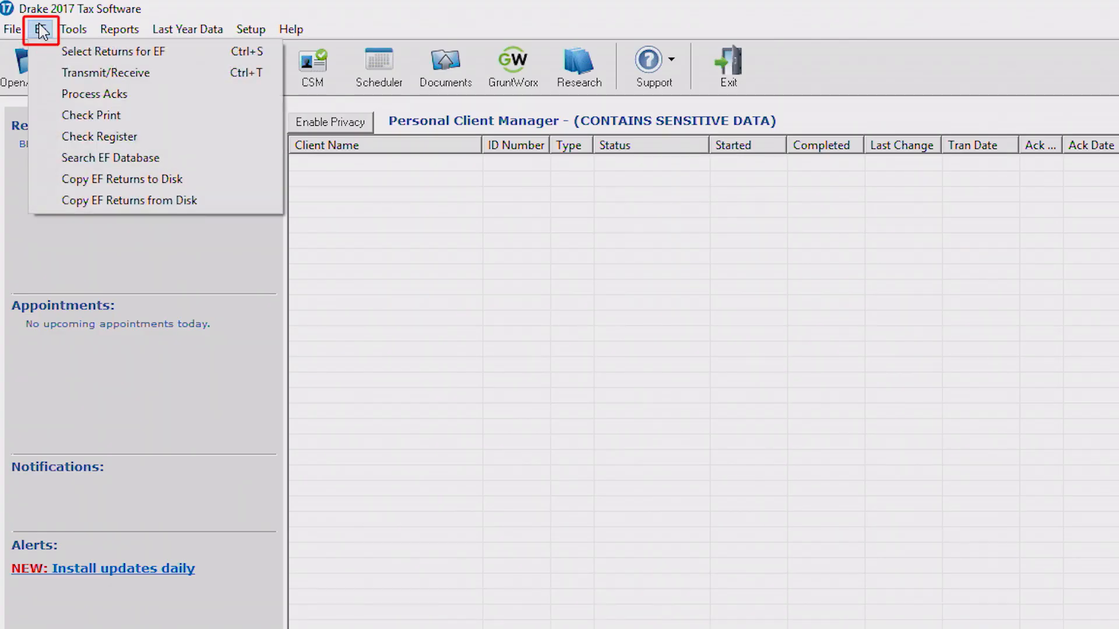
Search the EF database by the client's last name, showing GA500 Processed with 1423.00 due.
click(96, 158)
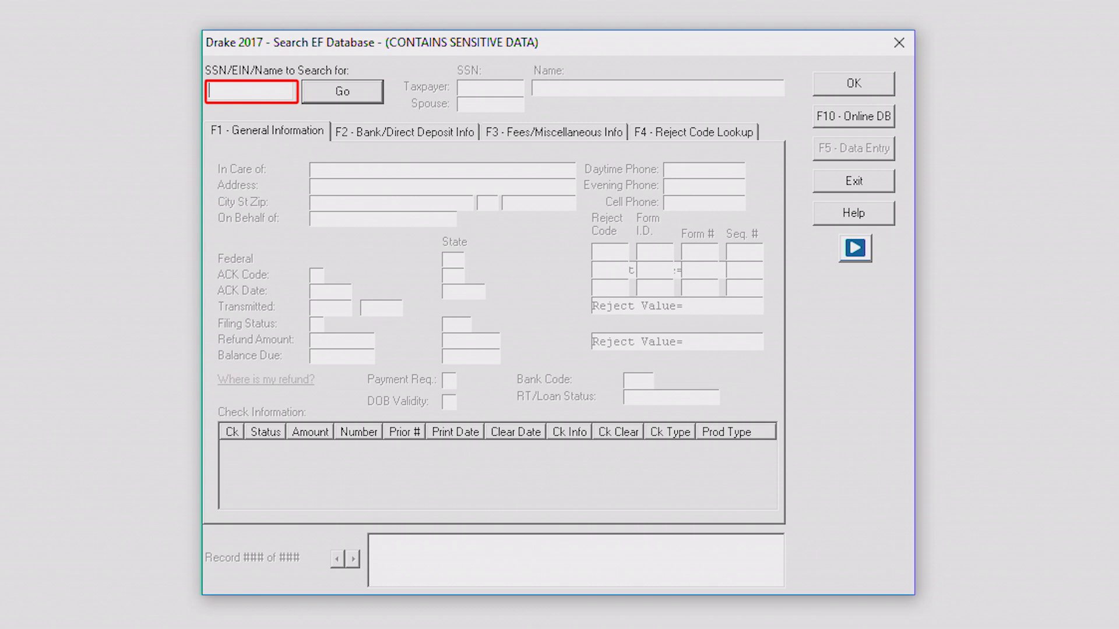
text(BEANS)
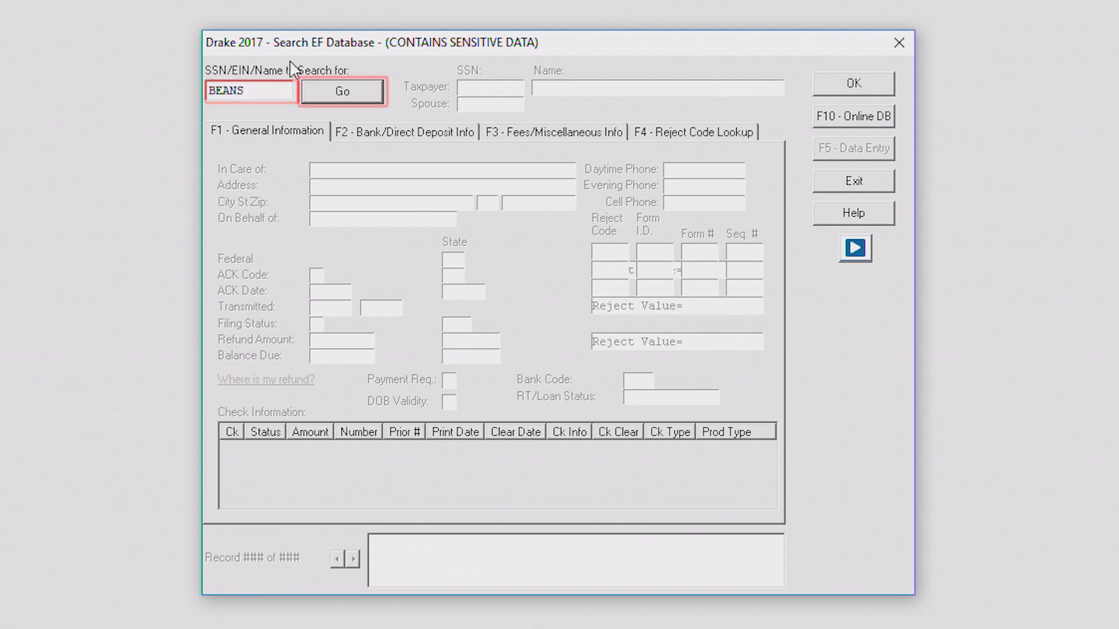
click(329, 100)
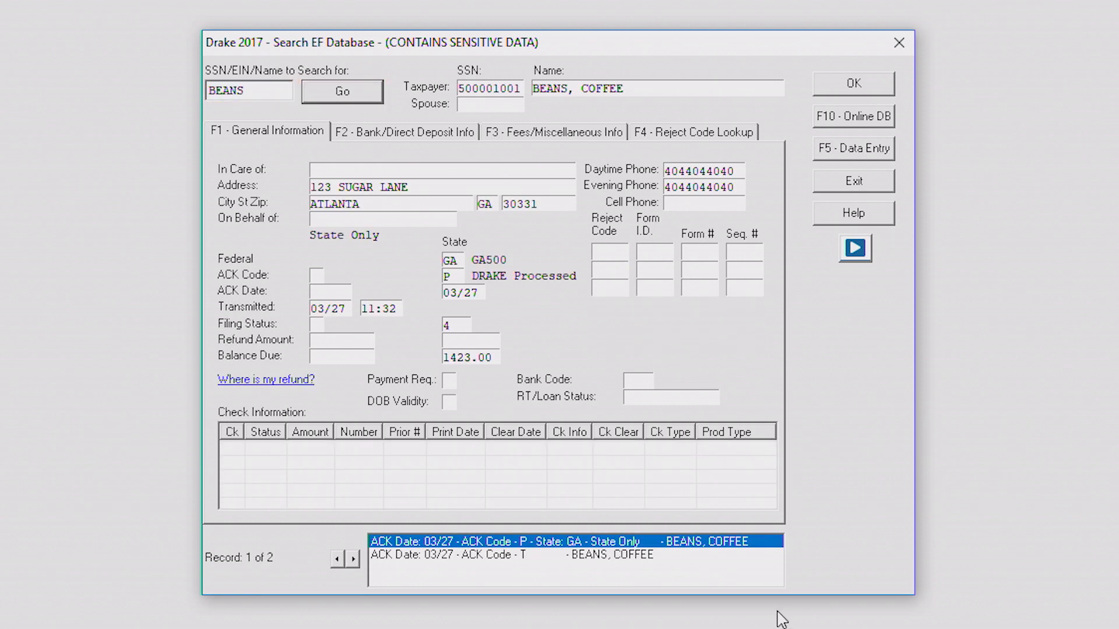